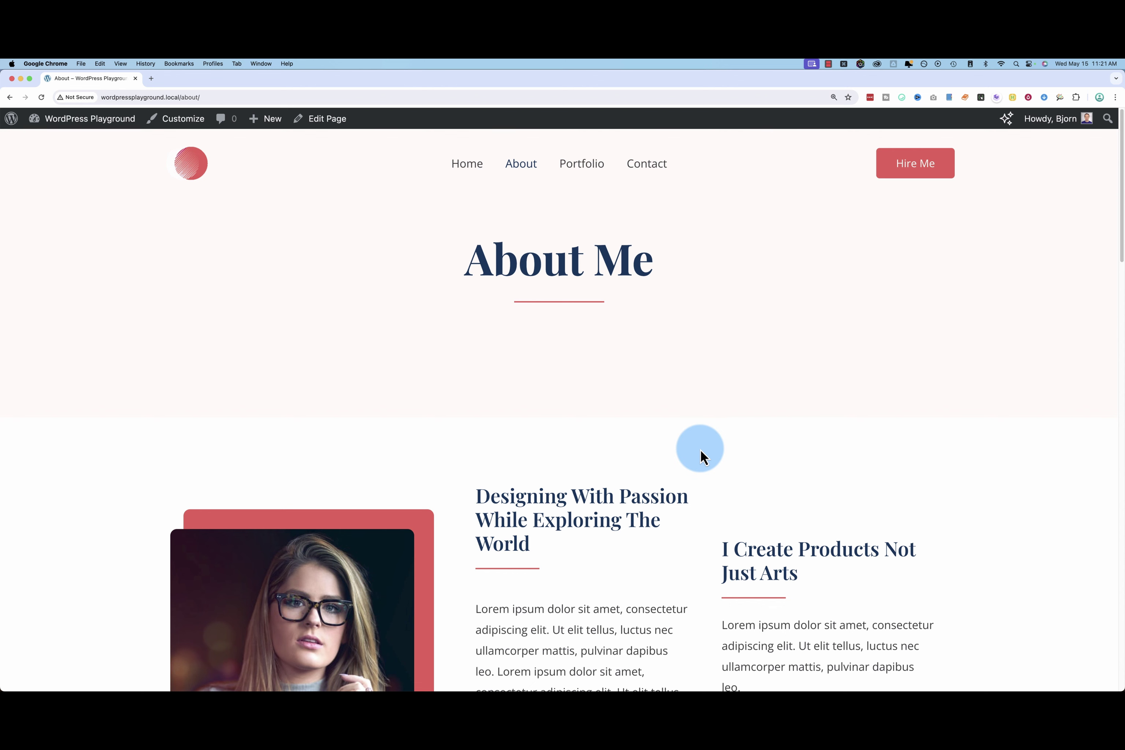
# Step: Browse the site's Portfolio page down to the Highlighting Your Skills heading and back up
pyautogui.scroll(-1, 693, 558)
pyautogui.scroll(-7, 694, 561)
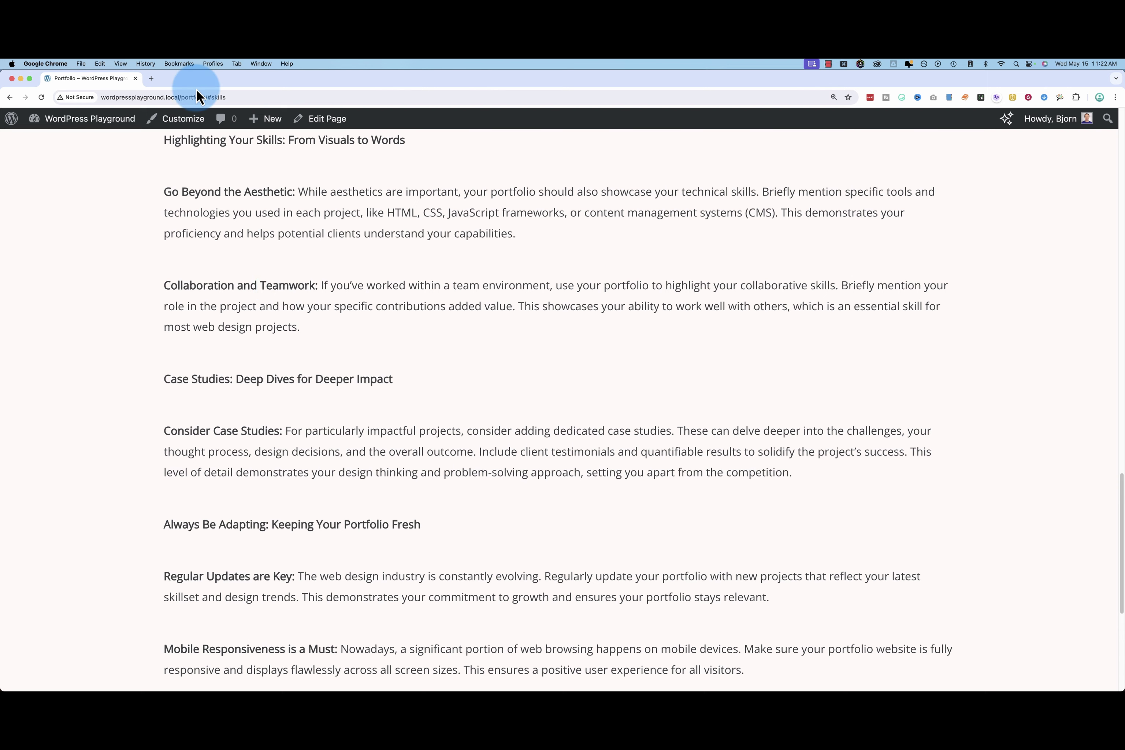
pyautogui.moveTo(166, 140); pyautogui.dragTo(412, 155)
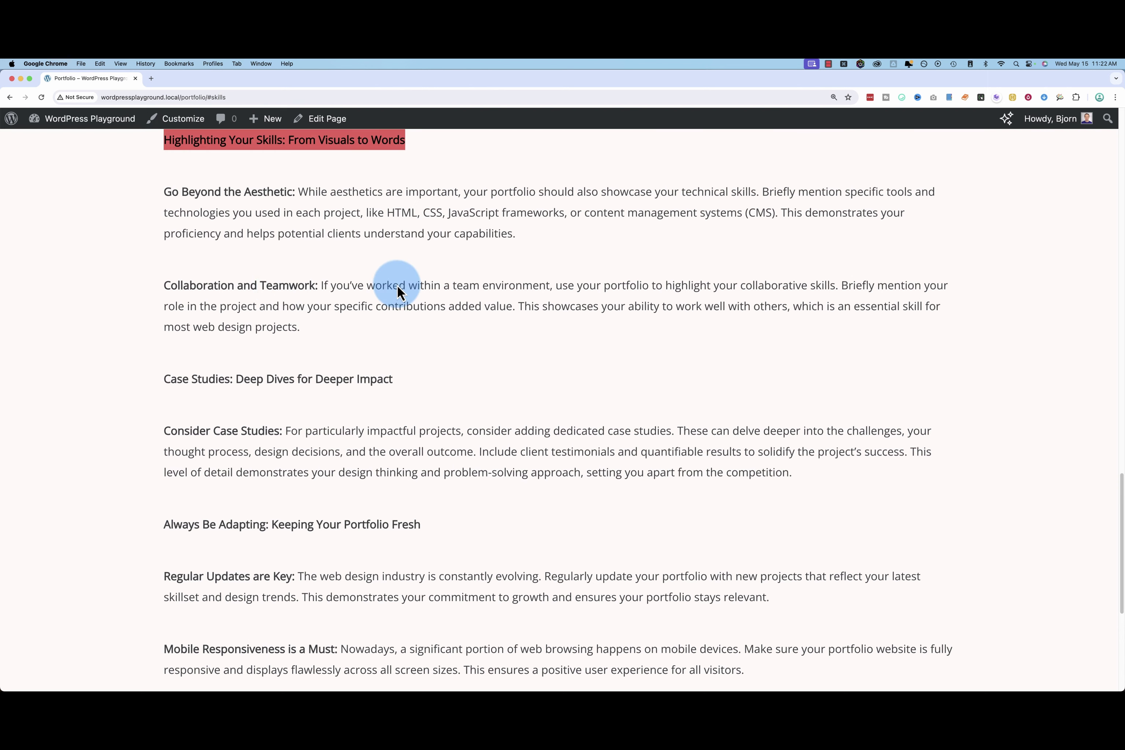
pyautogui.scroll(20, 385, 329)
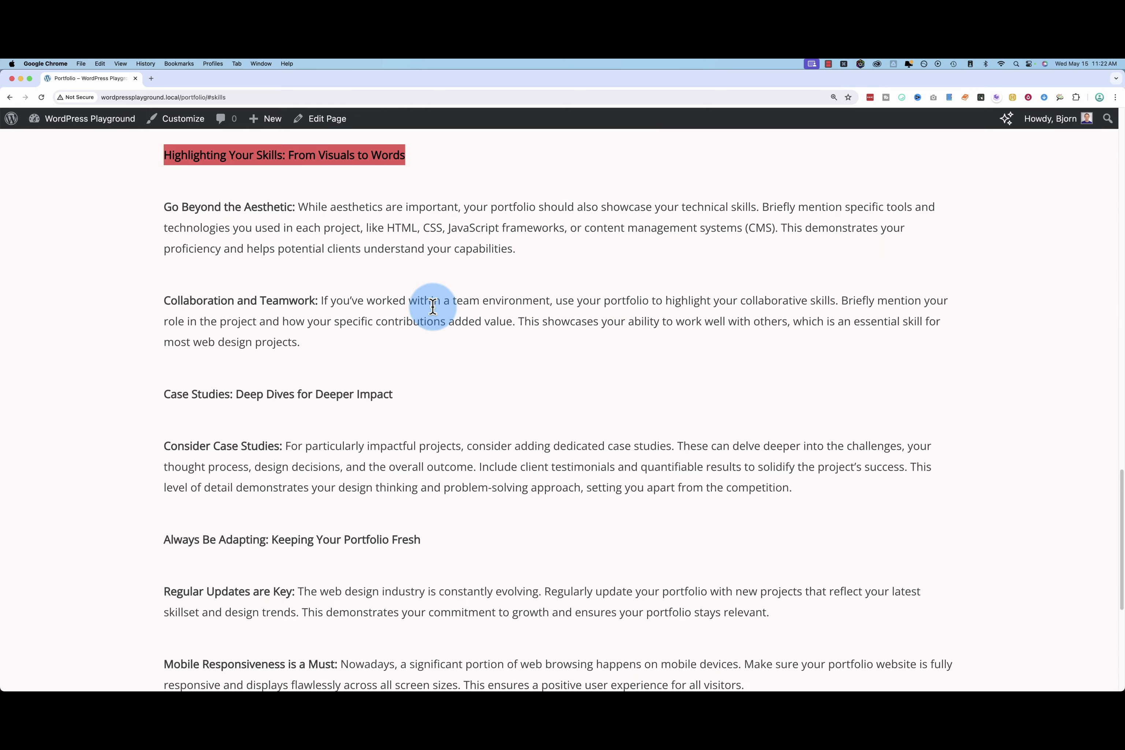
pyautogui.scroll(10, 436, 306)
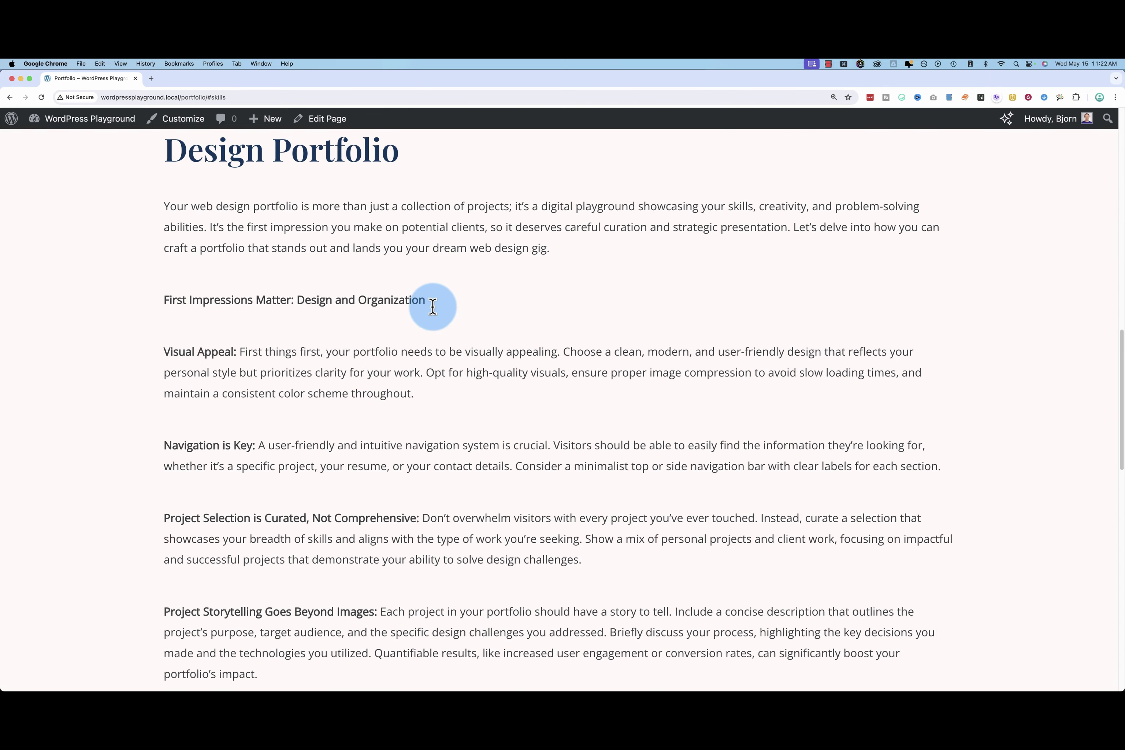
pyautogui.scroll(15, 433, 306)
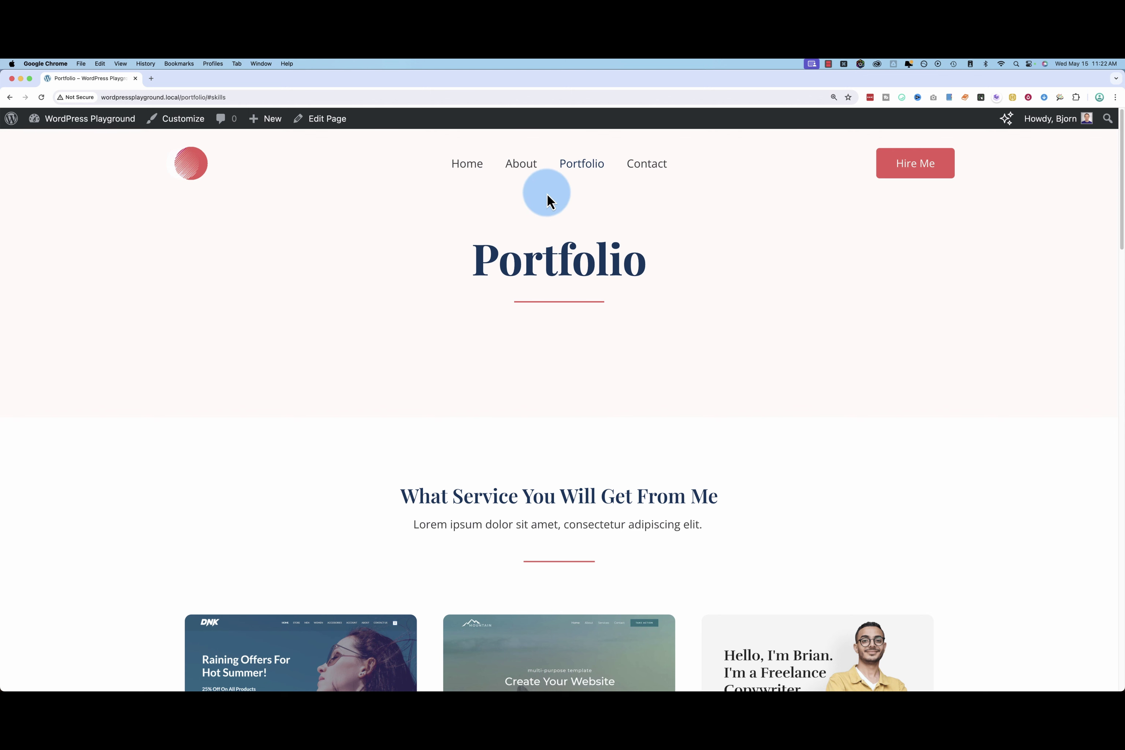
pyautogui.scroll(-8, 654, 464)
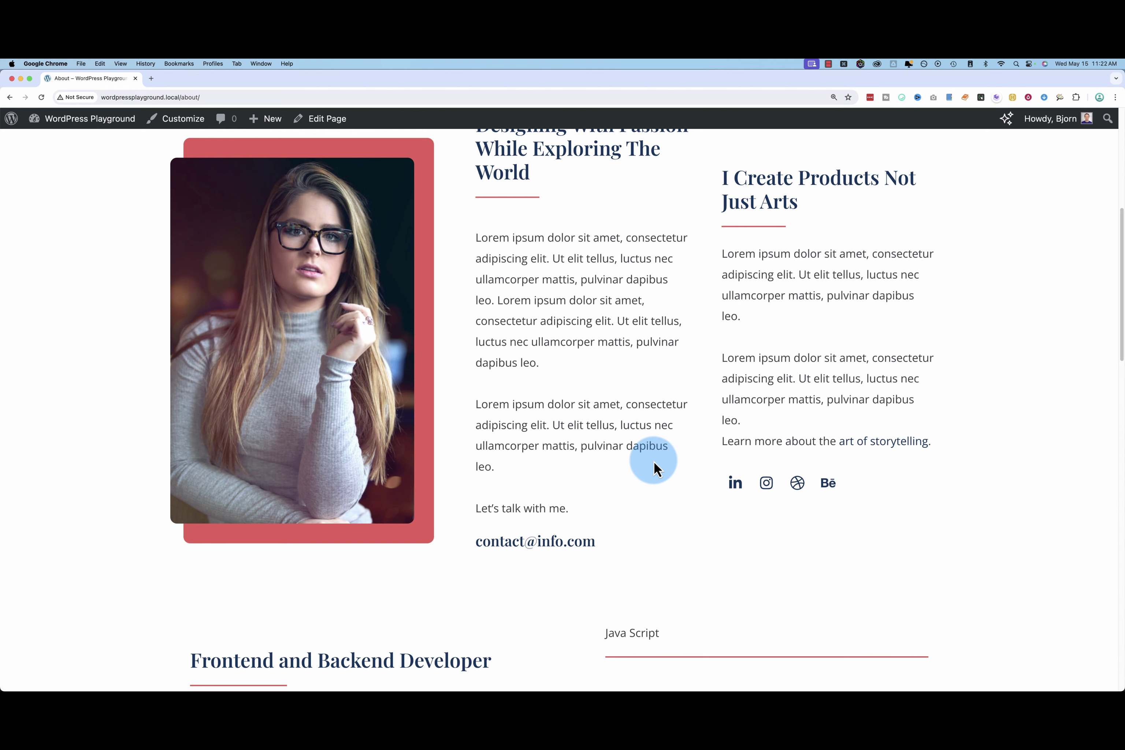
pyautogui.scroll(8, 364, 346)
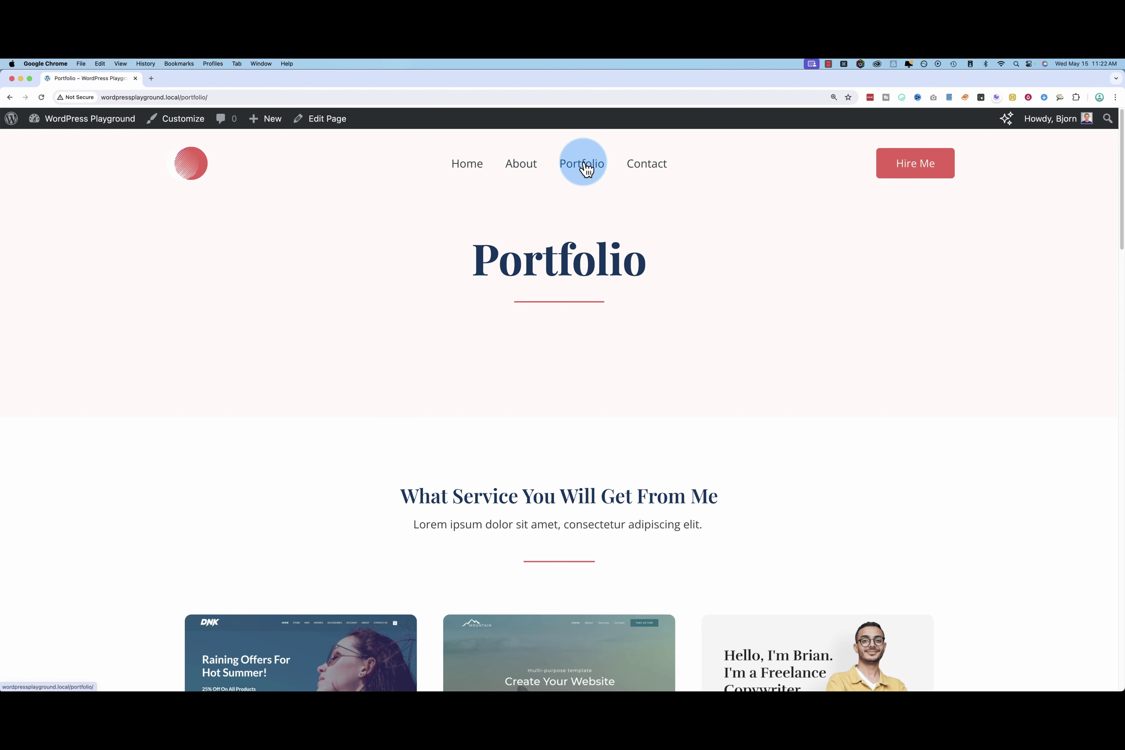
# Step: Open the Portfolio page in the block editor and scroll down to the skills section
pyautogui.click(329, 124)
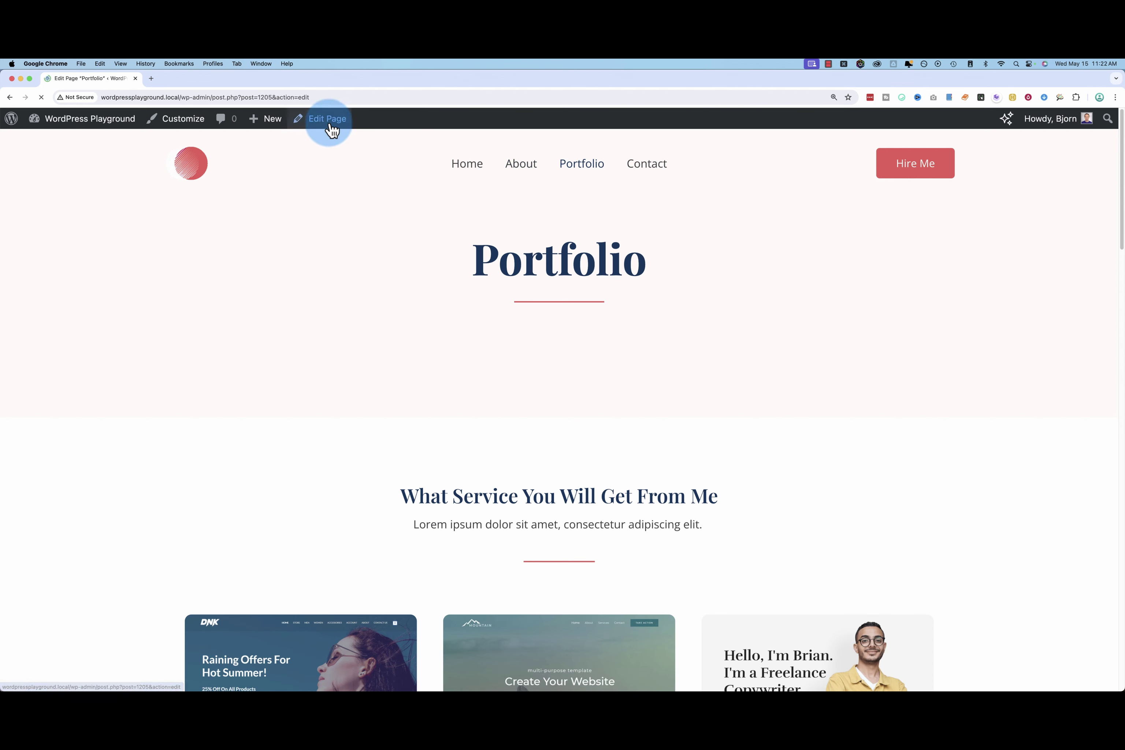
pyautogui.scroll(-10, 270, 561)
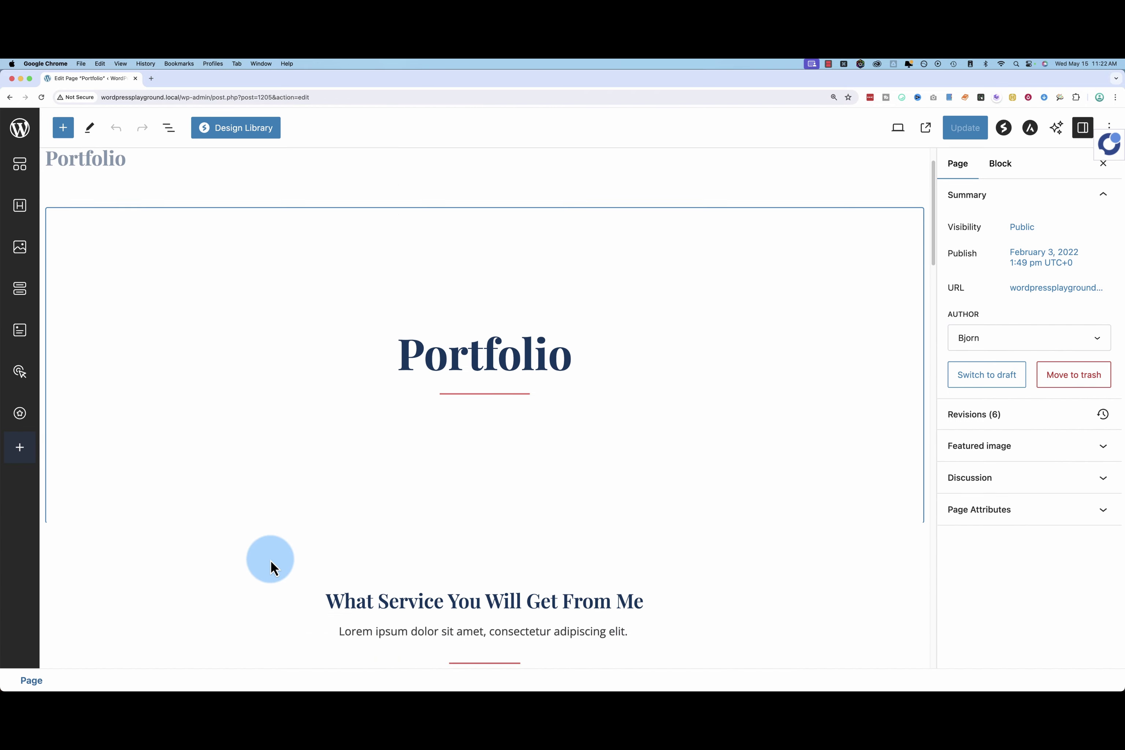
pyautogui.scroll(-15, 271, 561)
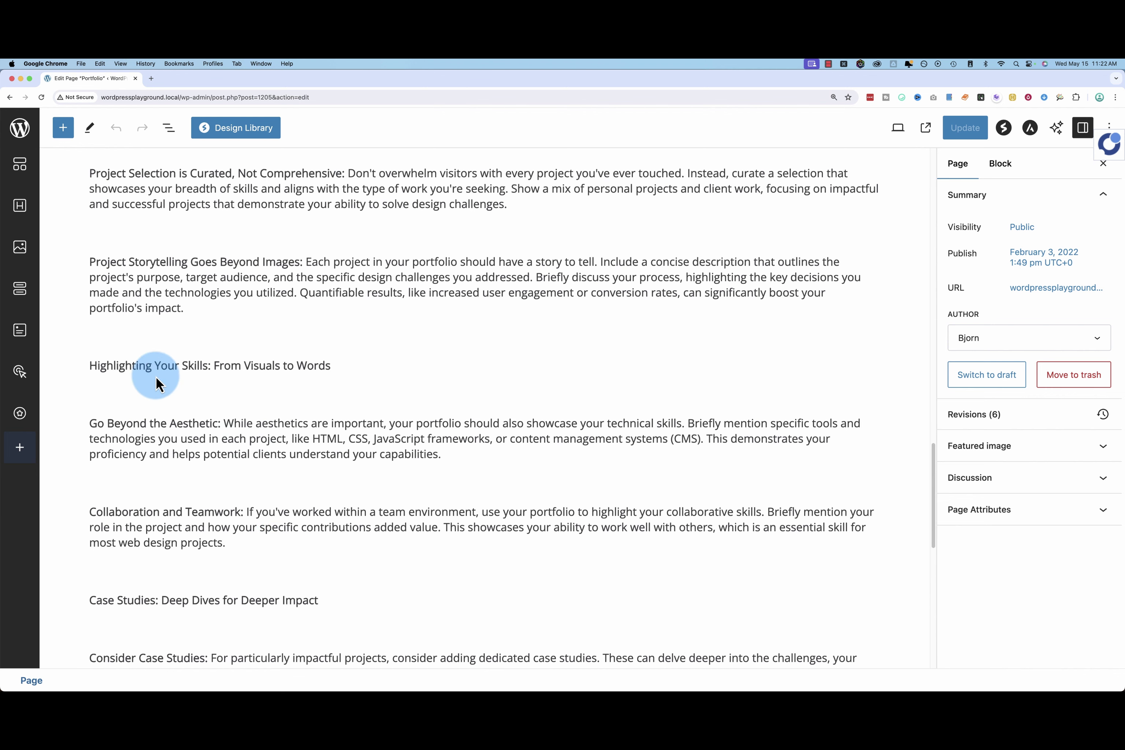
# Step: Show the Highlighting Your Skills heading's Advanced settings, revealing its HTML anchor 'skills'
pyautogui.tripleClick(171, 366)
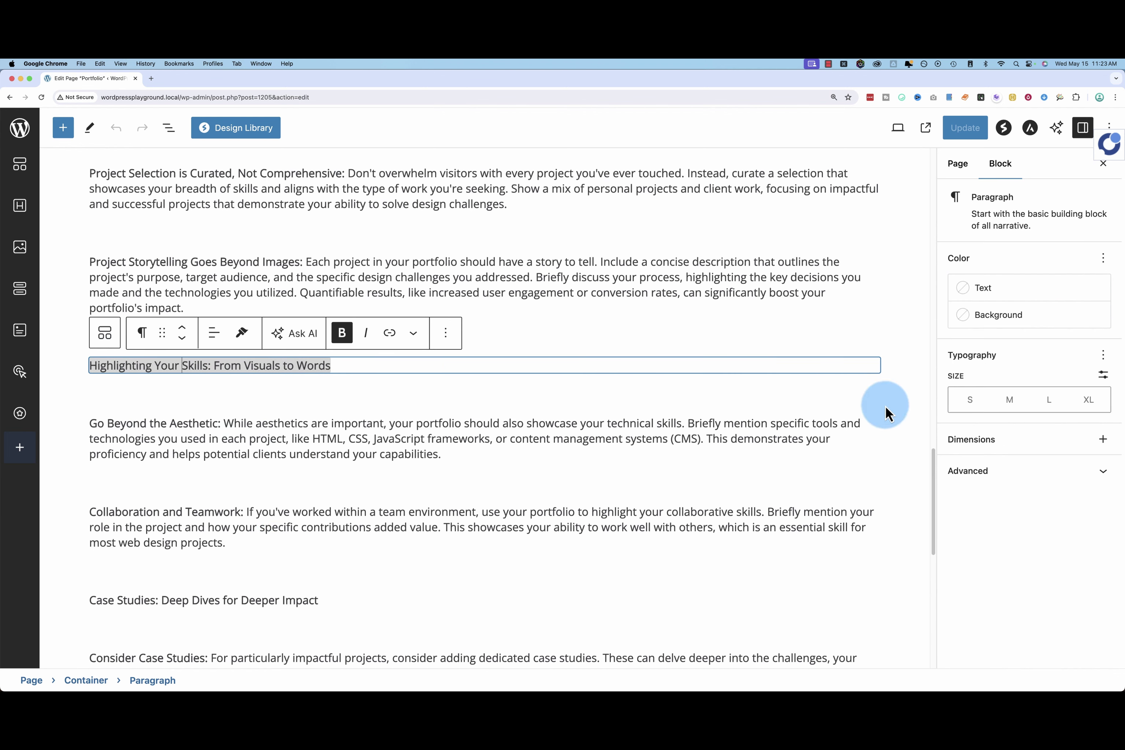
pyautogui.click(1099, 478)
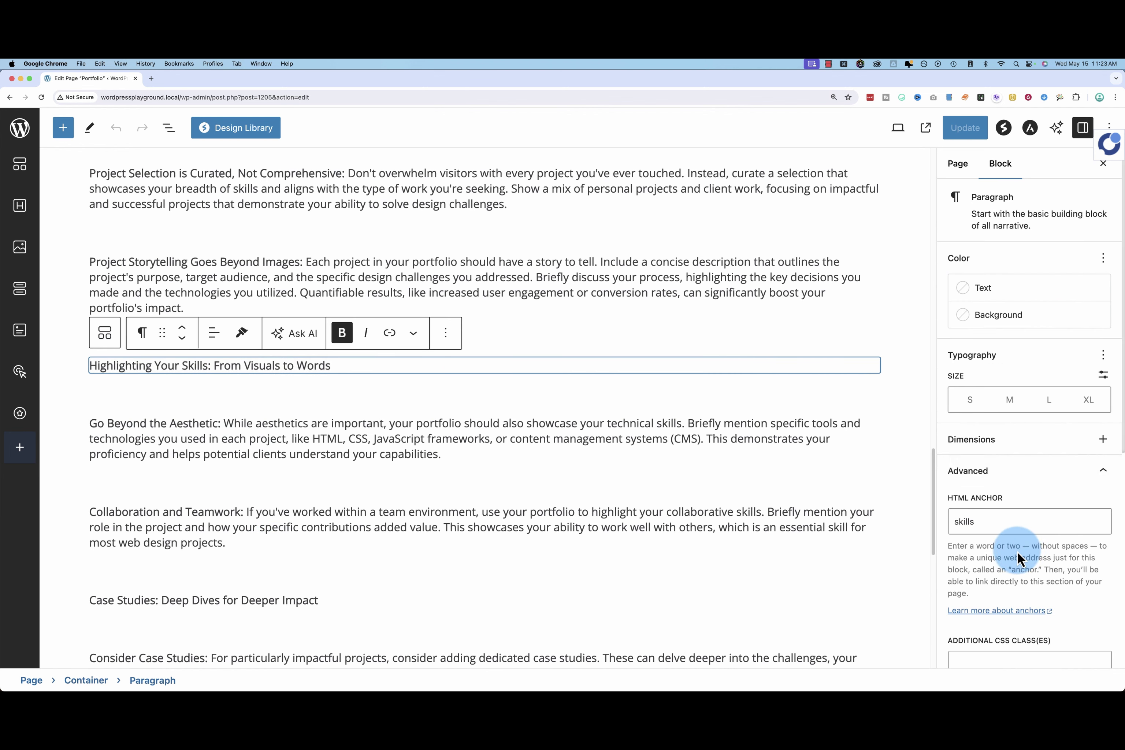
pyautogui.click(957, 515)
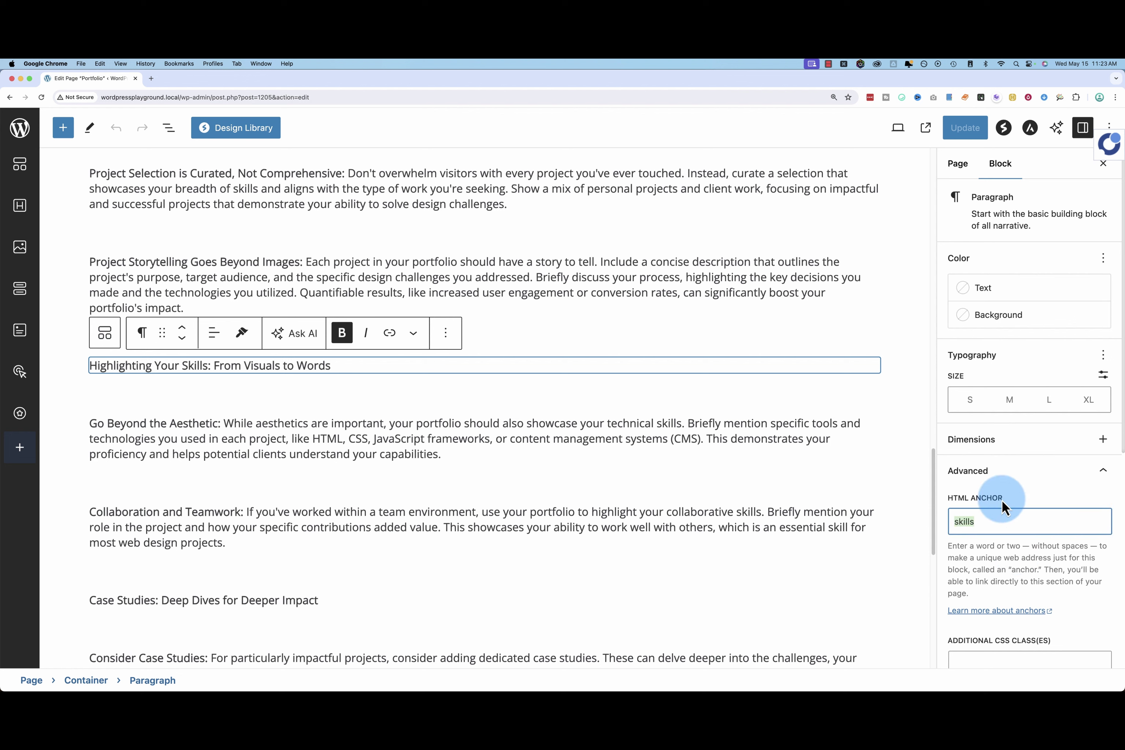
pyautogui.doubleClick(959, 521)
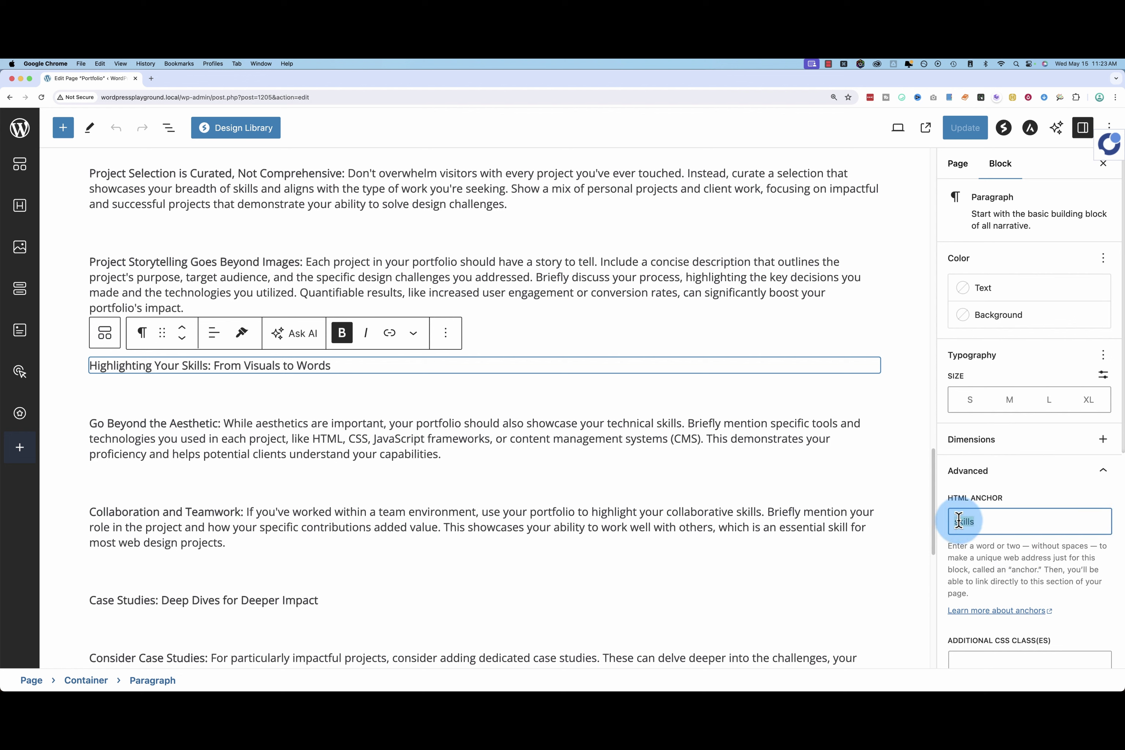
pyautogui.click(374, 489)
pyautogui.scroll(-10, 184, 613)
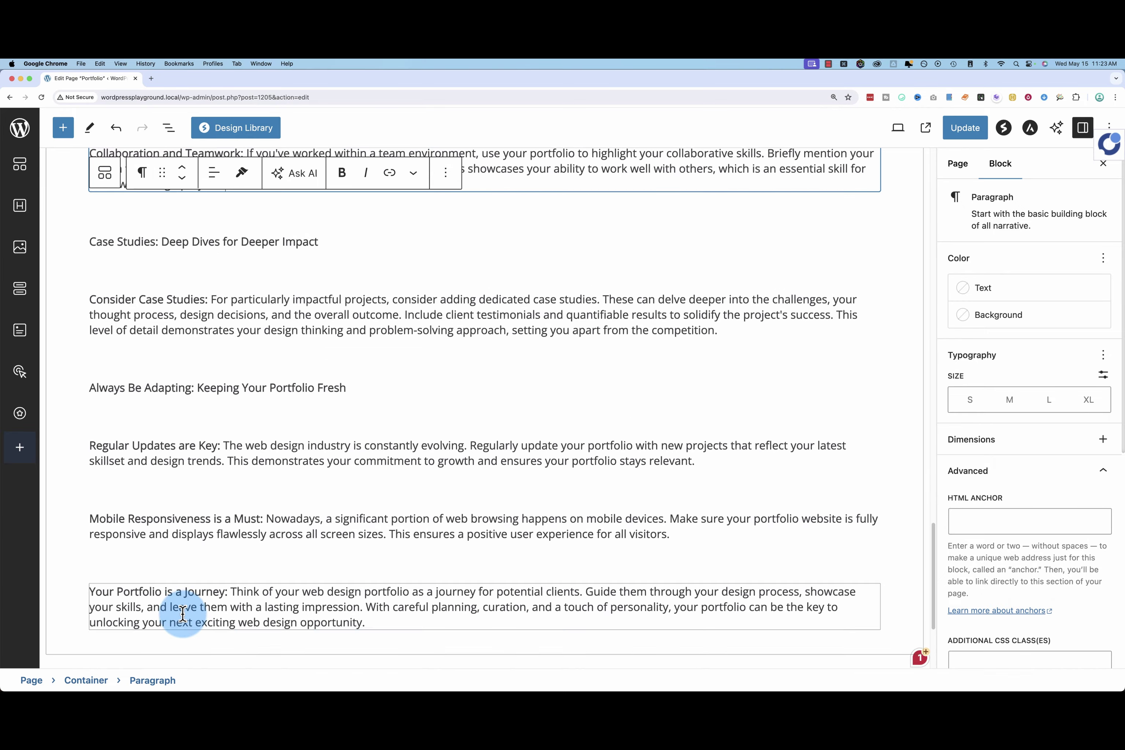
pyautogui.scroll(20, 183, 605)
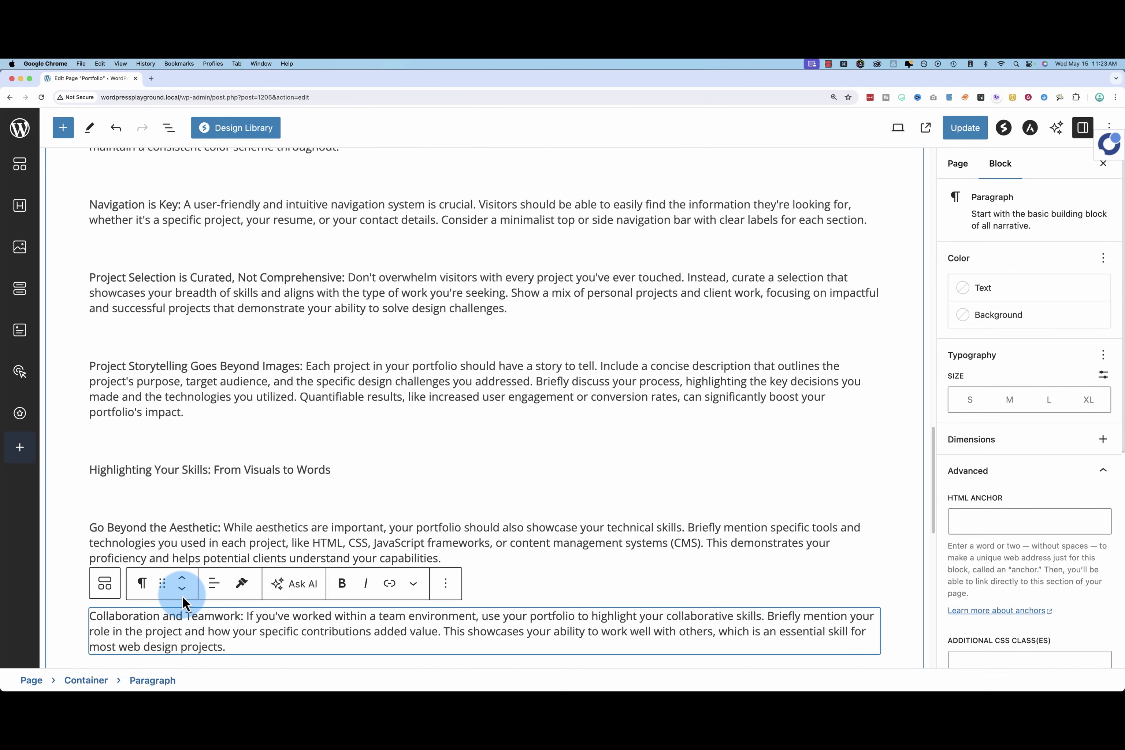
# Step: Give the first portfolio image, Raining Offers, the HTML anchor 'portfolio-pictures'
pyautogui.scroll(5, 182, 595)
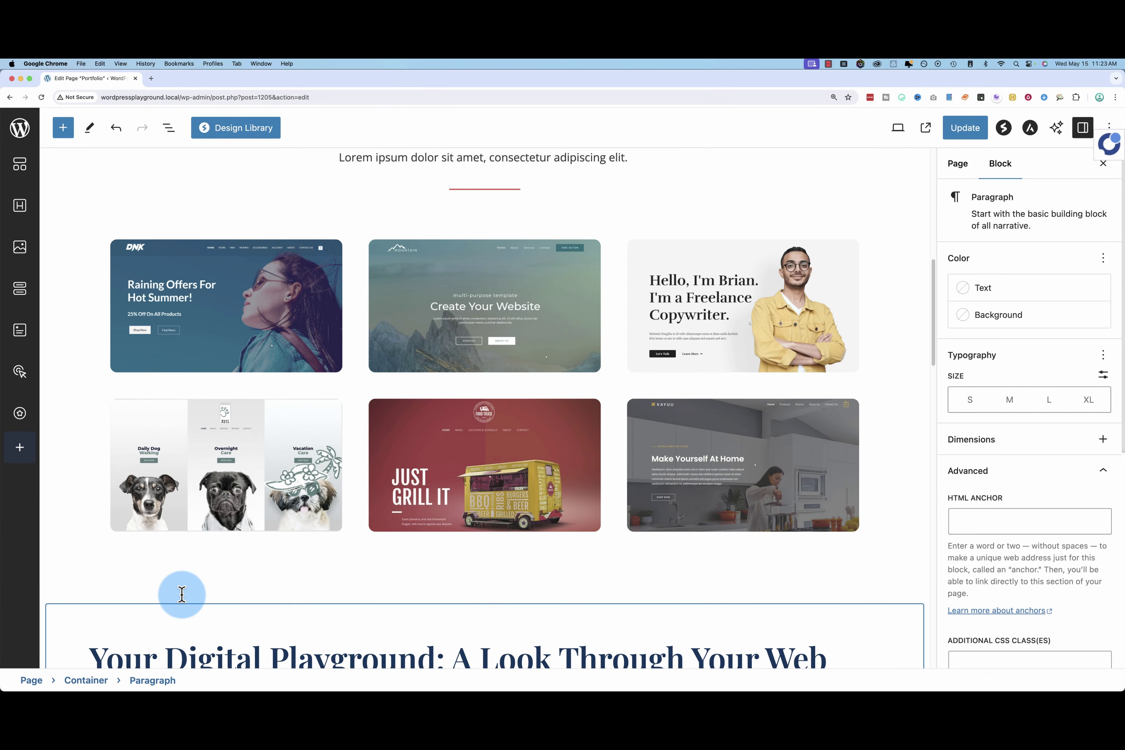
pyautogui.click(213, 342)
pyautogui.scroll(-6, 1019, 555)
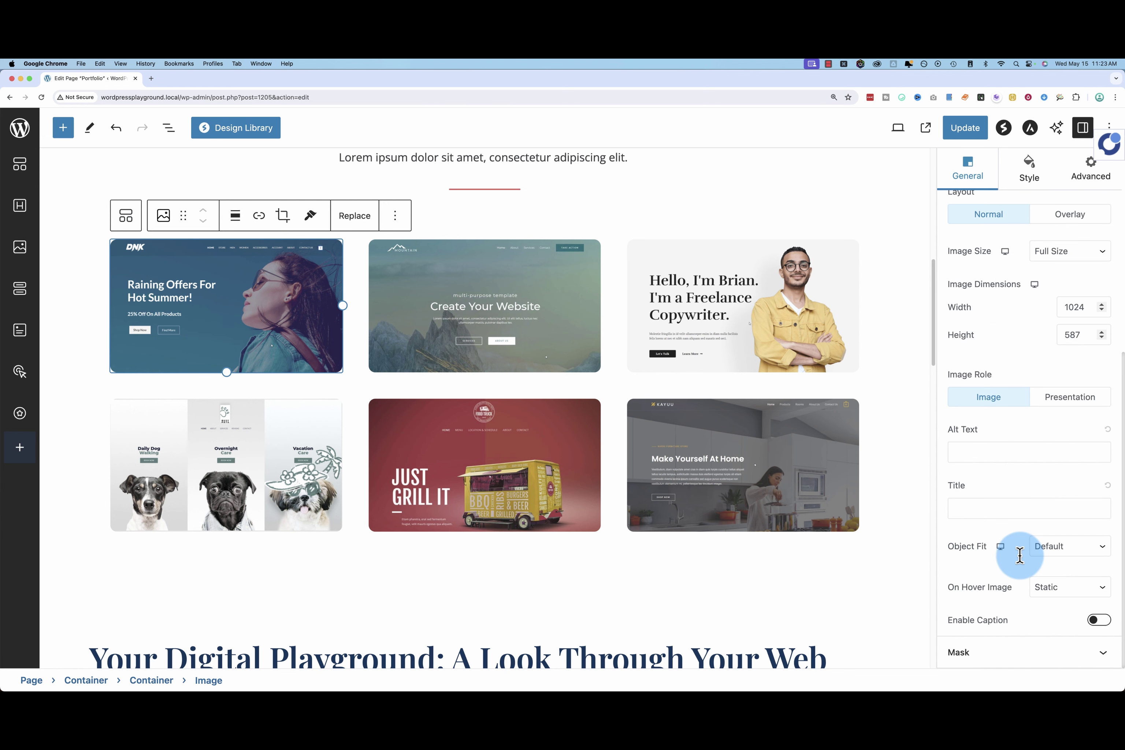
pyautogui.click(1029, 174)
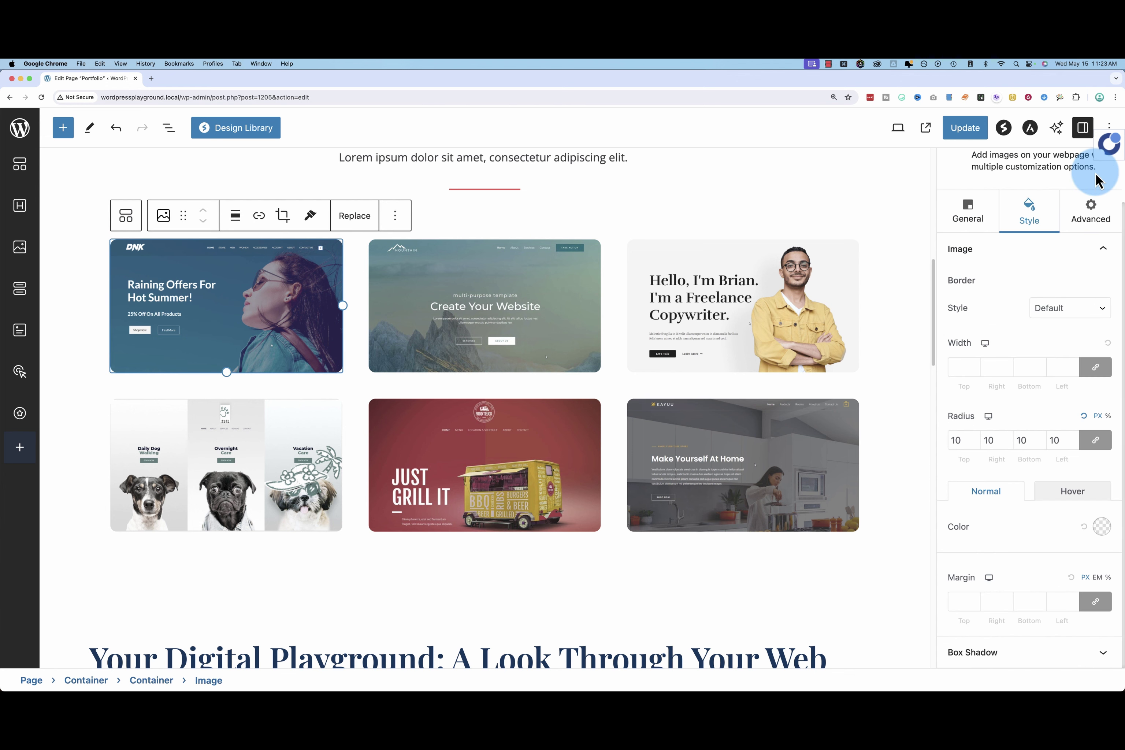
pyautogui.click(1093, 207)
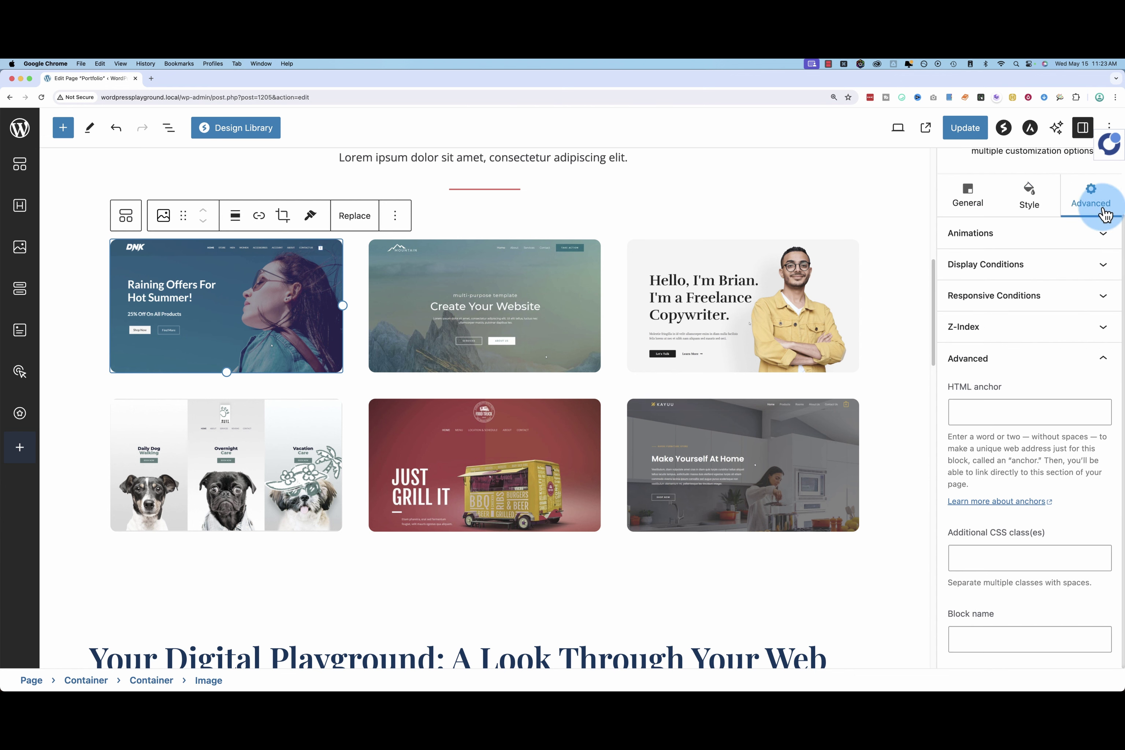
pyautogui.click(995, 407)
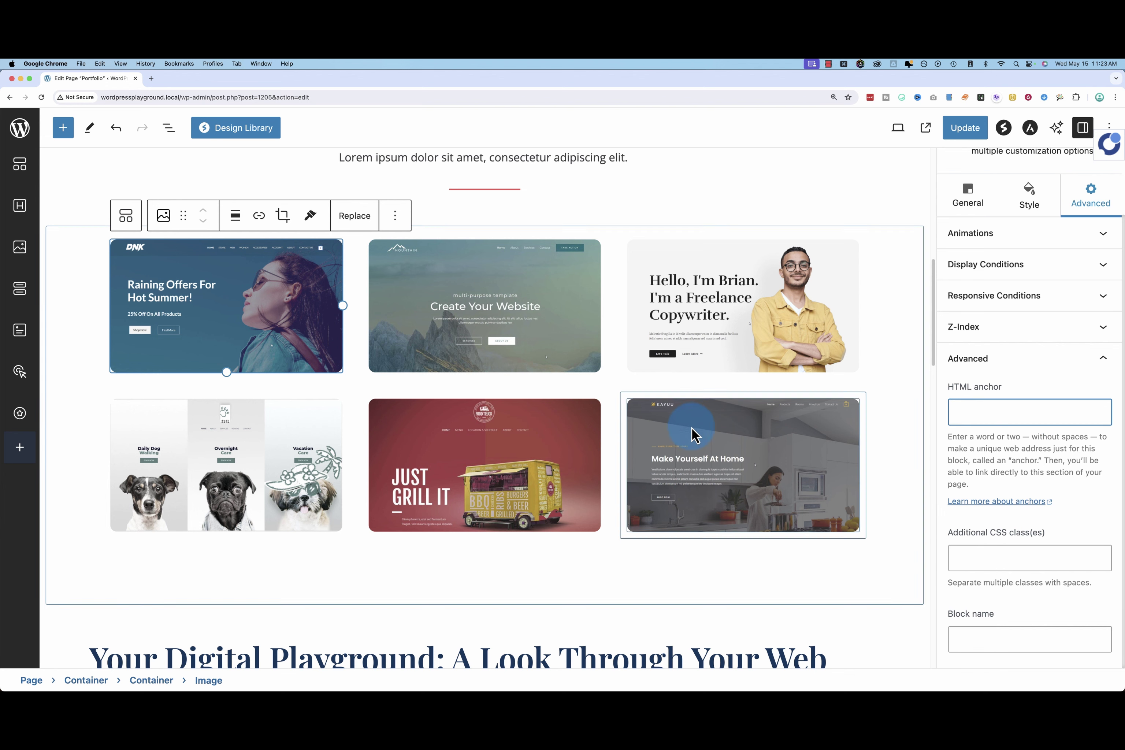
pyautogui.scroll(-3, 548, 604)
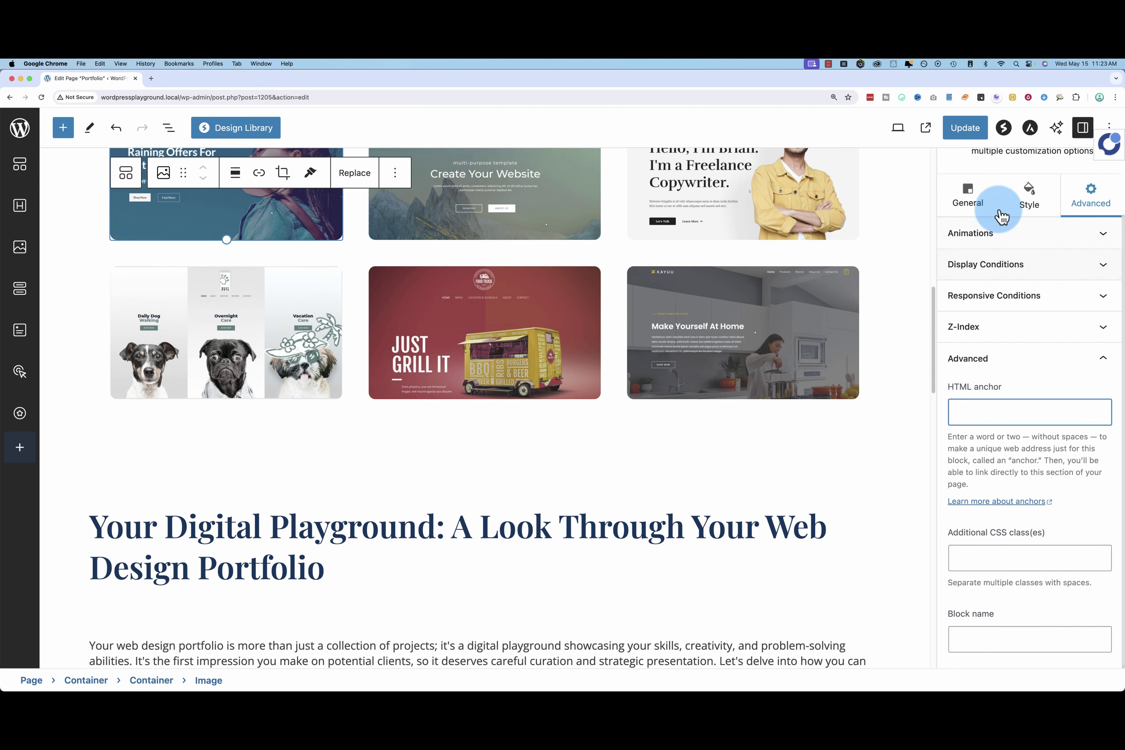
pyautogui.scroll(2, 629, 299)
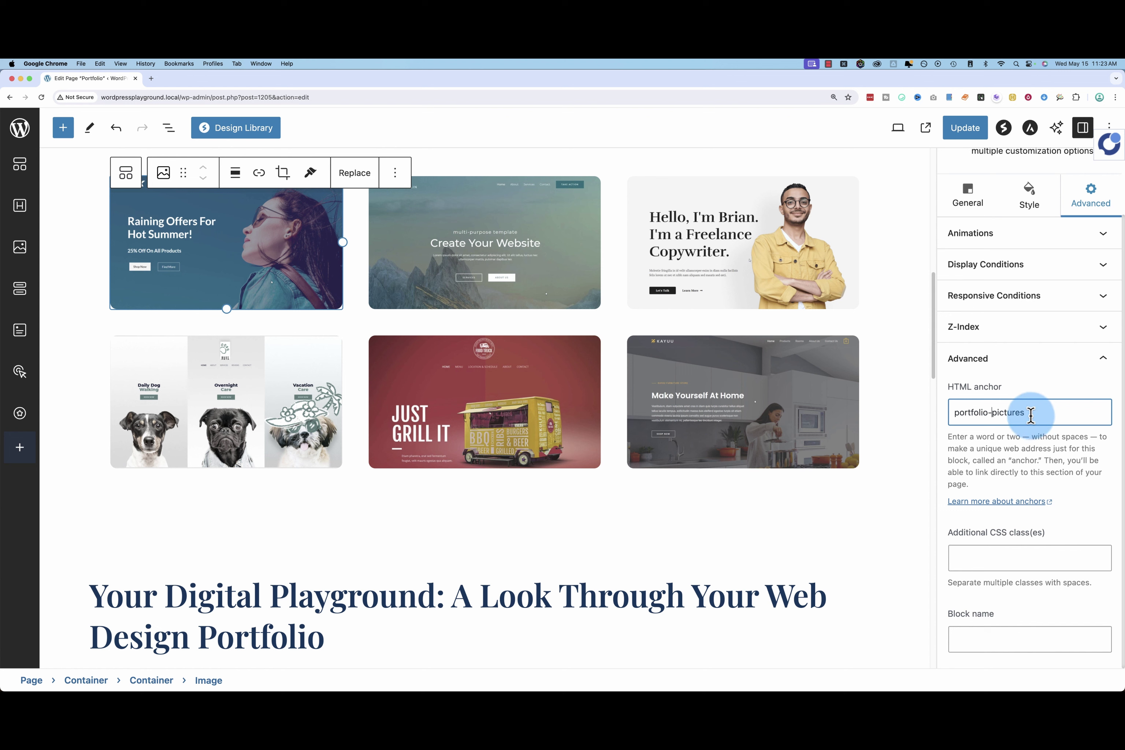
# Step: Copy the 'portfolio-pictures' anchor name and update the Portfolio page
pyautogui.moveTo(950, 413); pyautogui.dragTo(1024, 413)
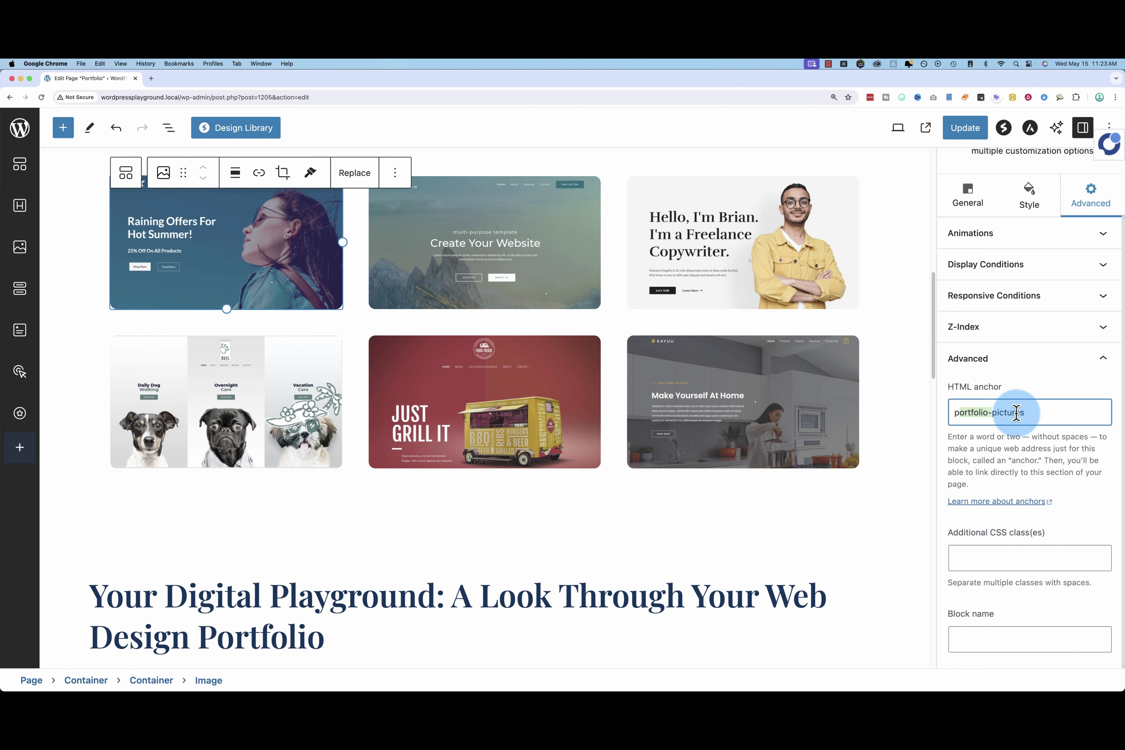
pyautogui.rightClick(989, 413)
pyautogui.click(999, 468)
pyautogui.click(963, 127)
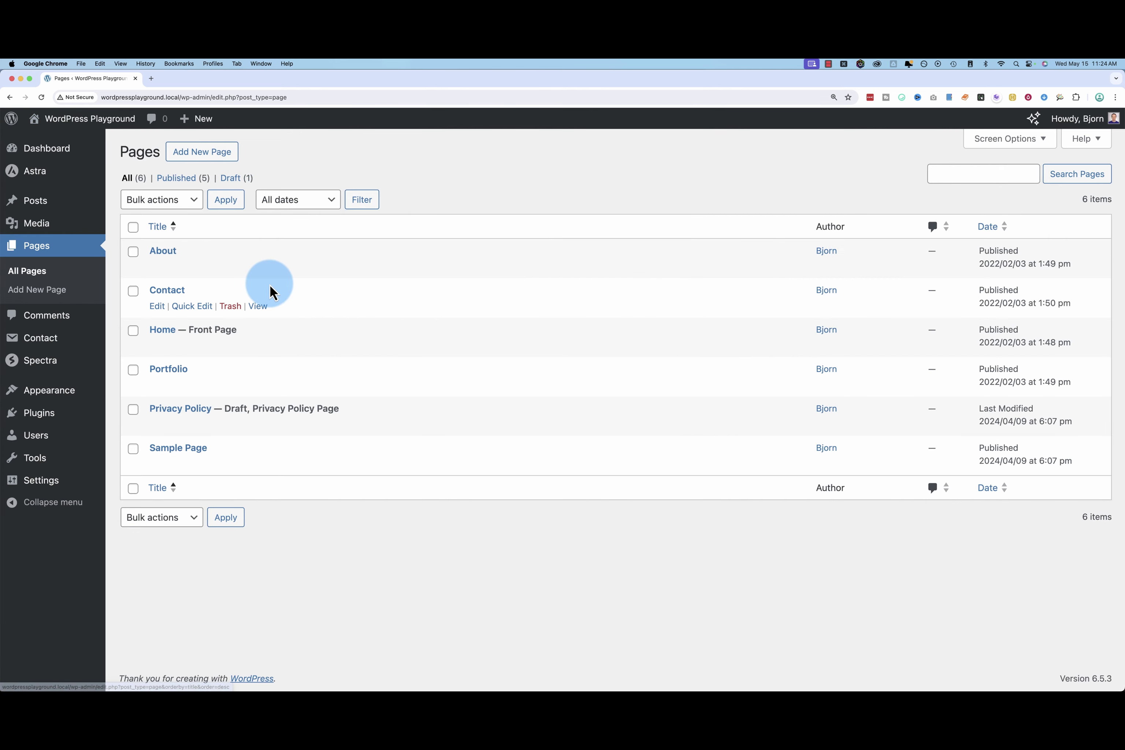
# Step: In the Contact page, paste and select 'Want to see my portfolio? Click here!' below the Message Me paragraph
pyautogui.click(152, 306)
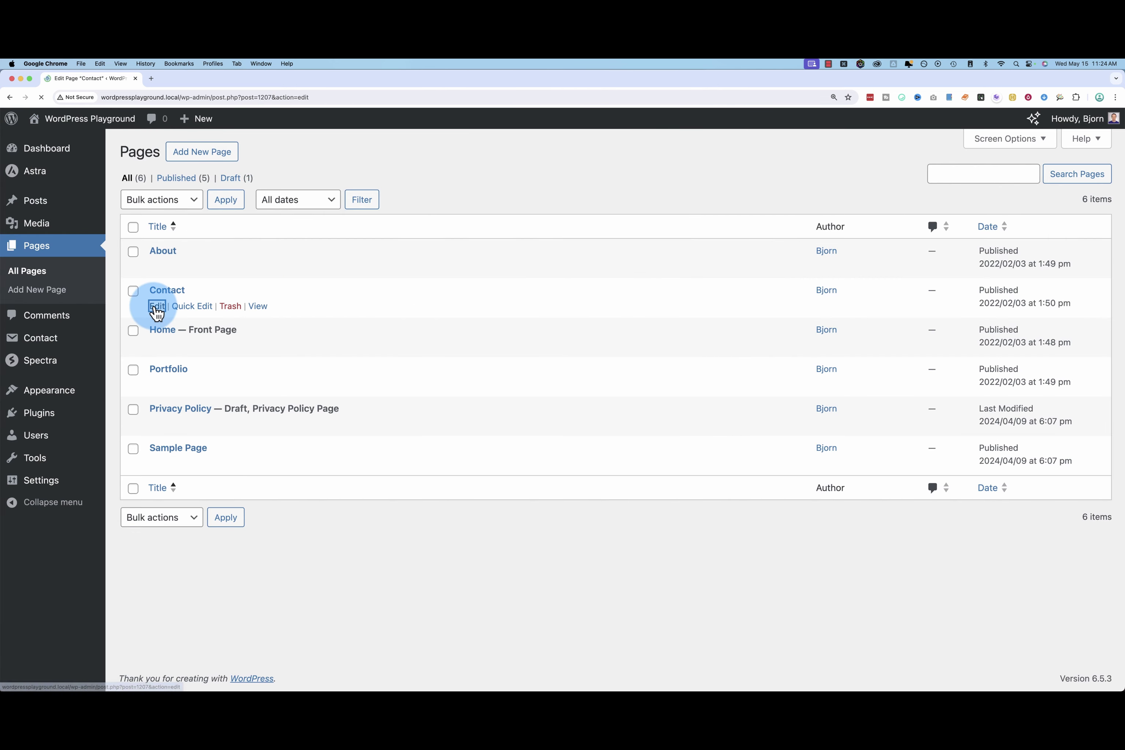
pyautogui.scroll(-10, 261, 355)
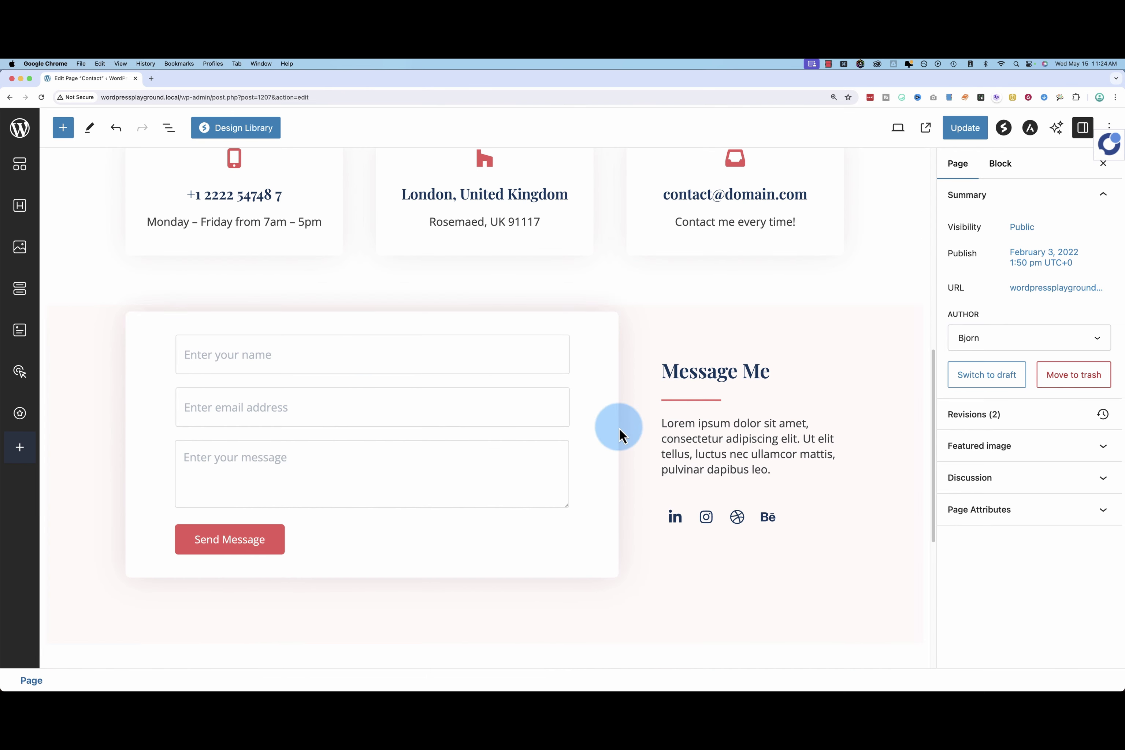
pyautogui.click(784, 473)
pyautogui.press('super+v')
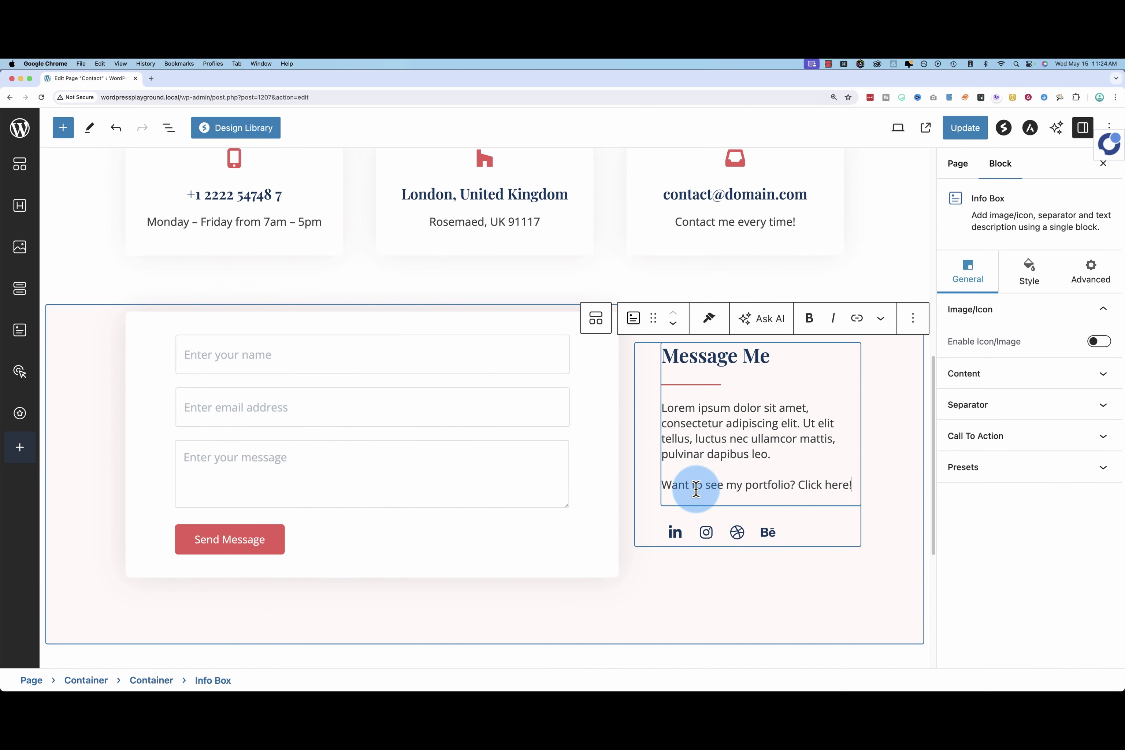
pyautogui.moveTo(663, 486); pyautogui.dragTo(855, 486)
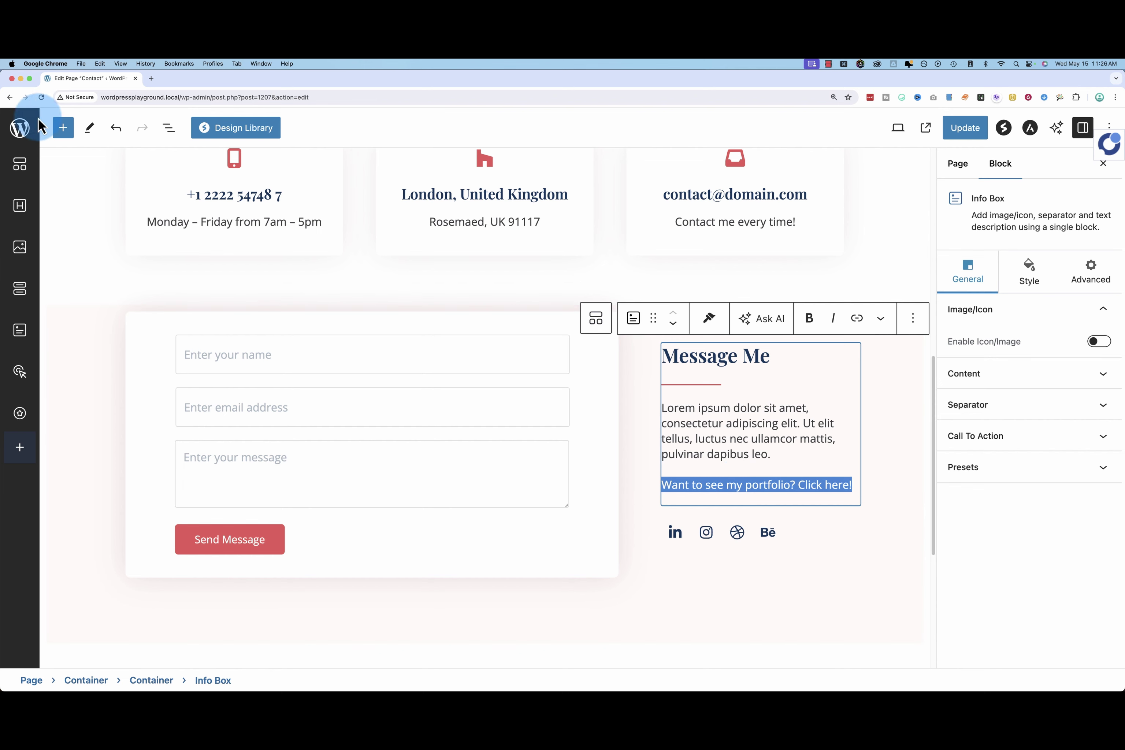
# Step: Copy the live Portfolio page's web address from a new tab
pyautogui.keyDown('super'); pyautogui.click(19, 127); pyautogui.keyUp('super')
pyautogui.click(177, 79)
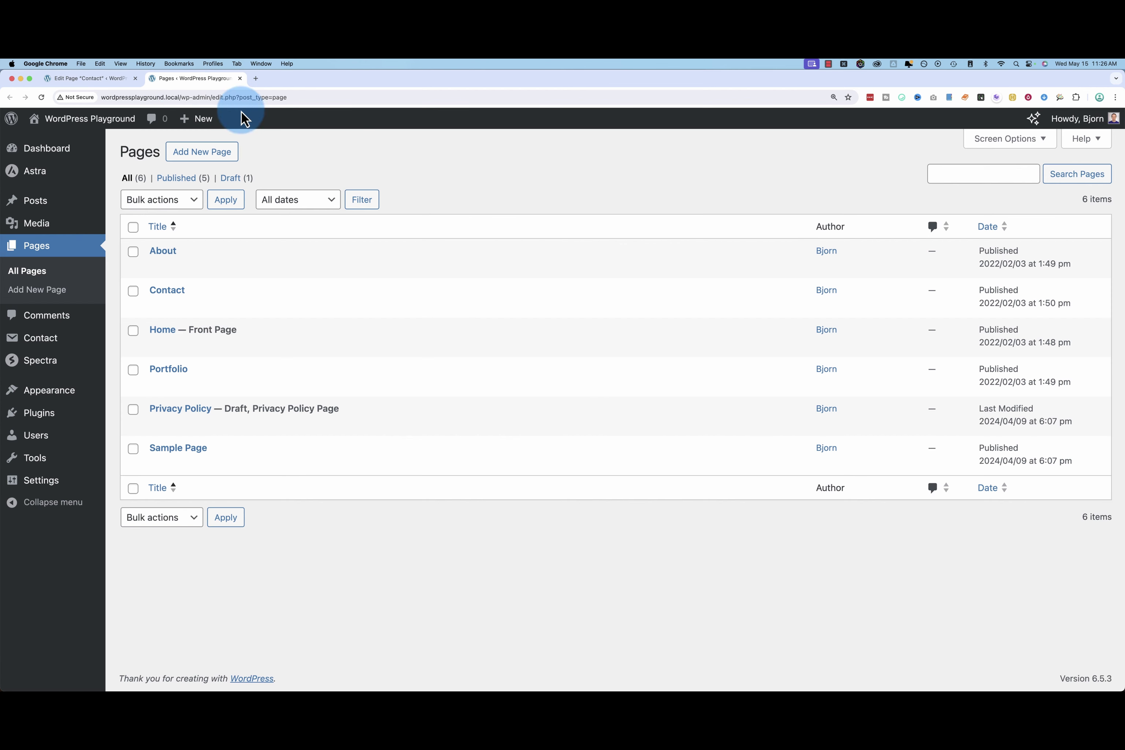
pyautogui.click(73, 143)
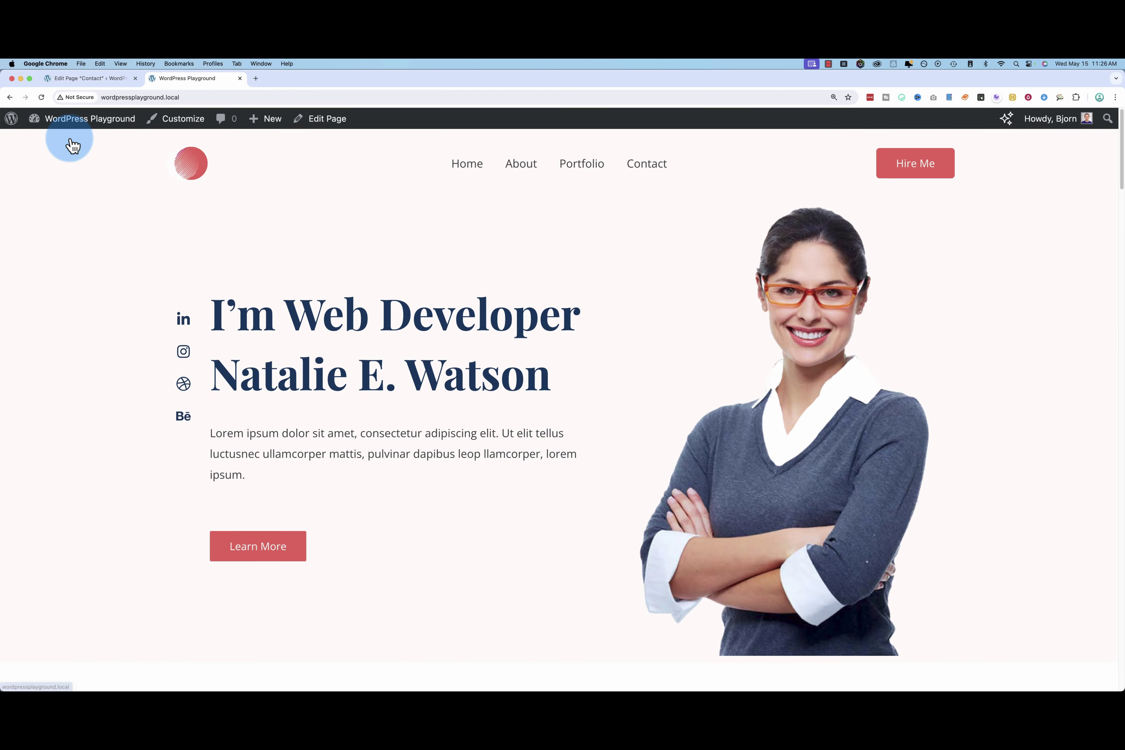
pyautogui.click(216, 97)
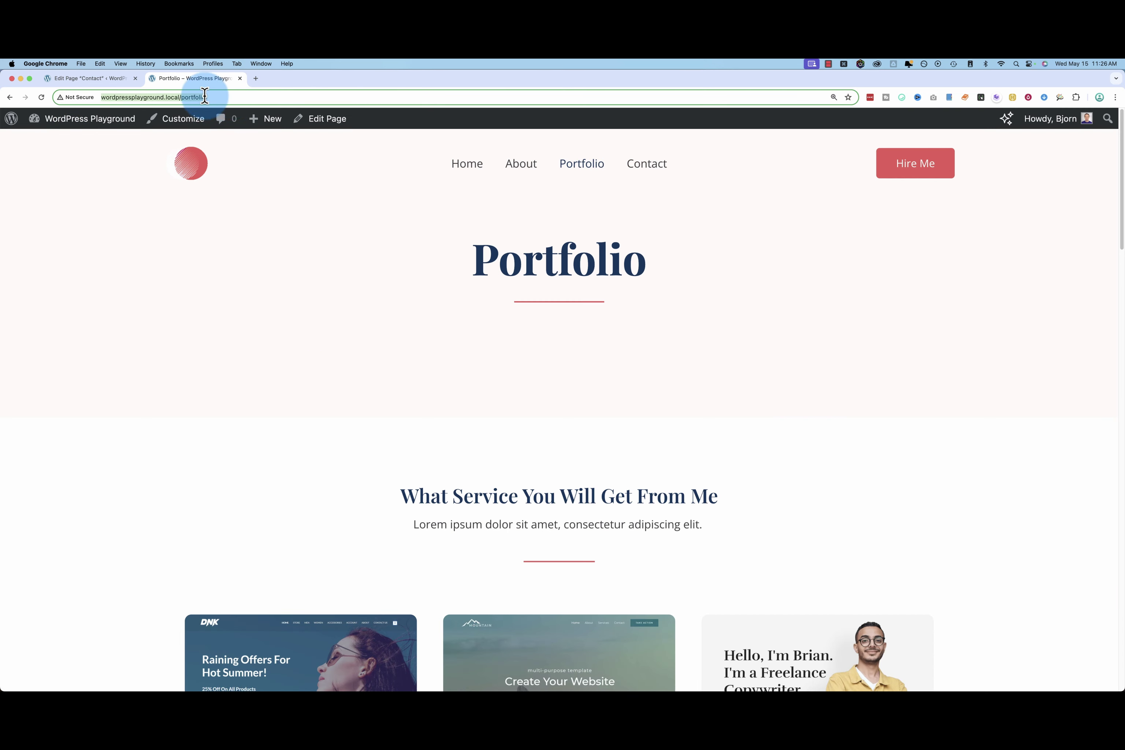
pyautogui.rightClick(198, 96)
pyautogui.click(218, 170)
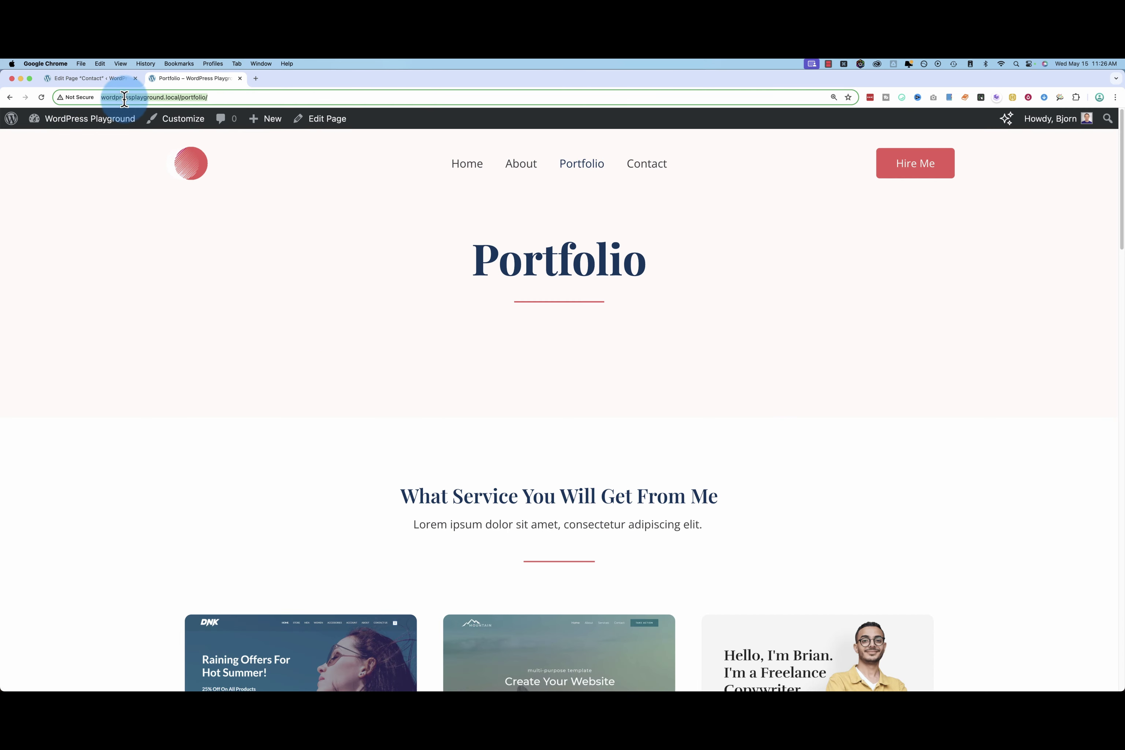
pyautogui.click(116, 78)
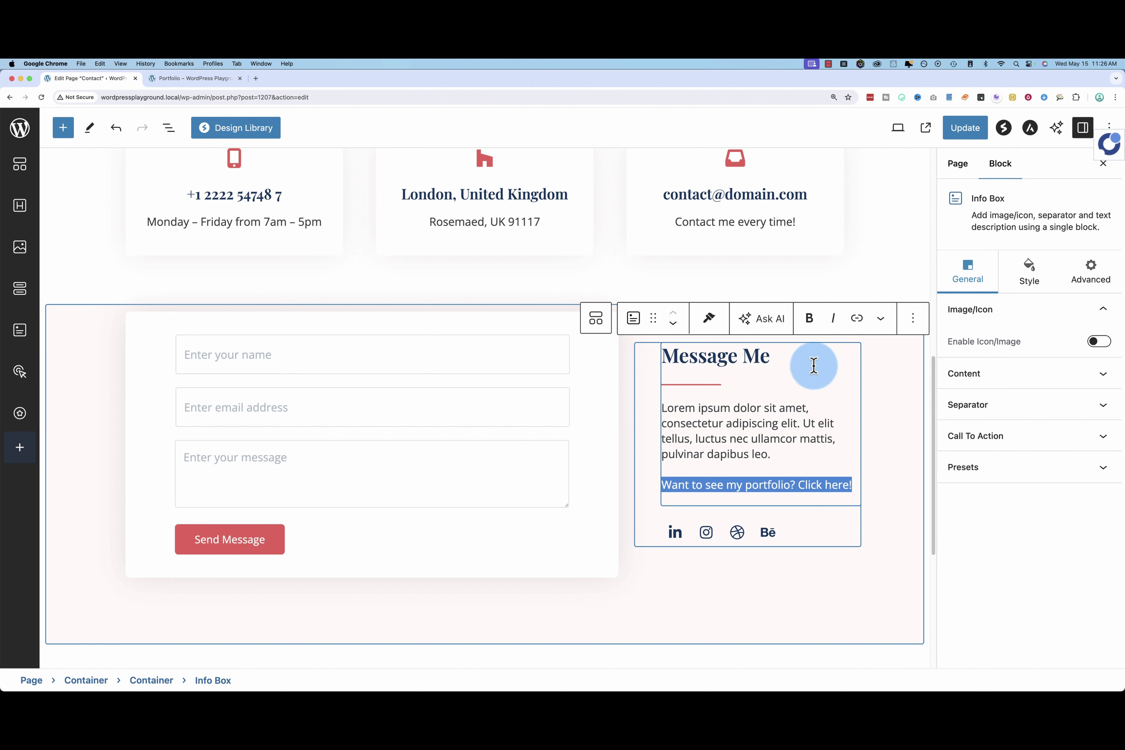
# Step: Link the selected sentence to the Portfolio page URL with #portfolio-pictures and update the Contact page
pyautogui.click(863, 323)
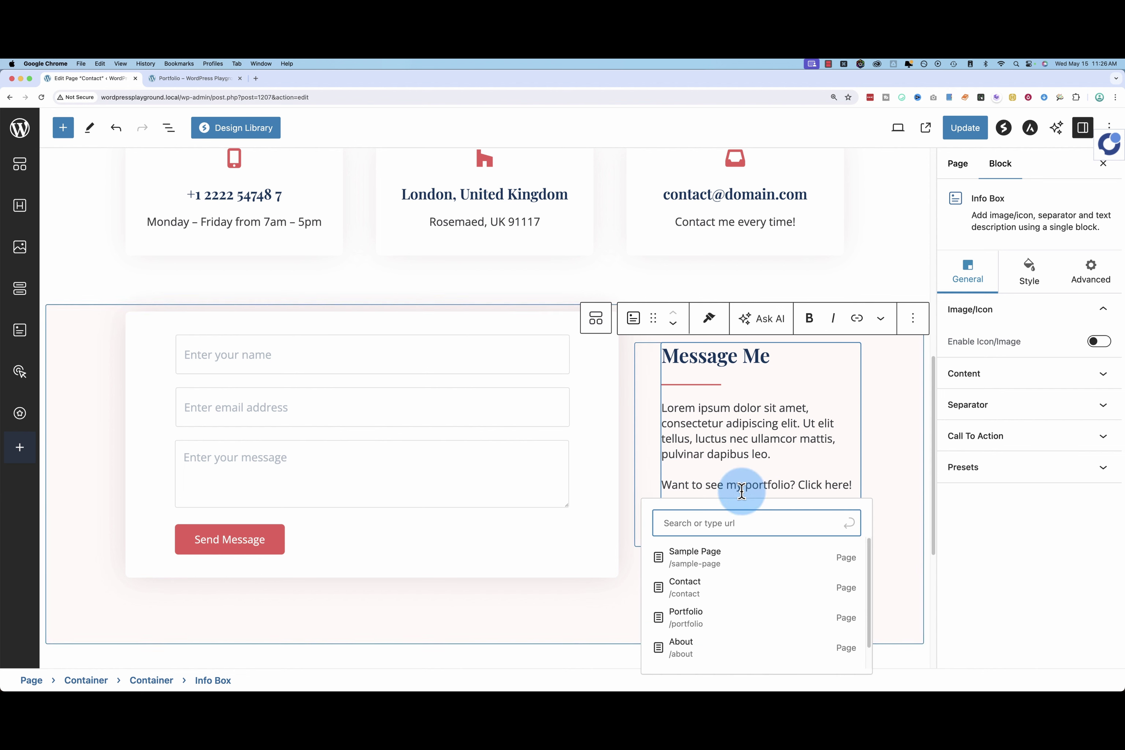
pyautogui.rightClick(675, 532)
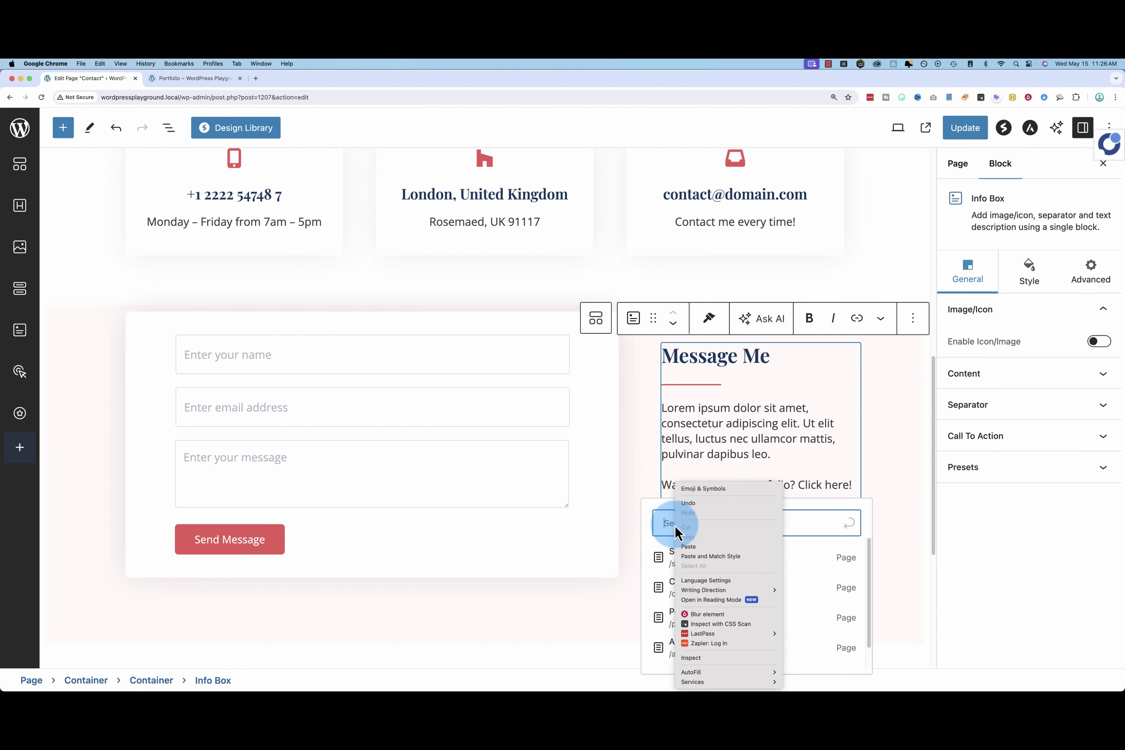
pyautogui.click(689, 547)
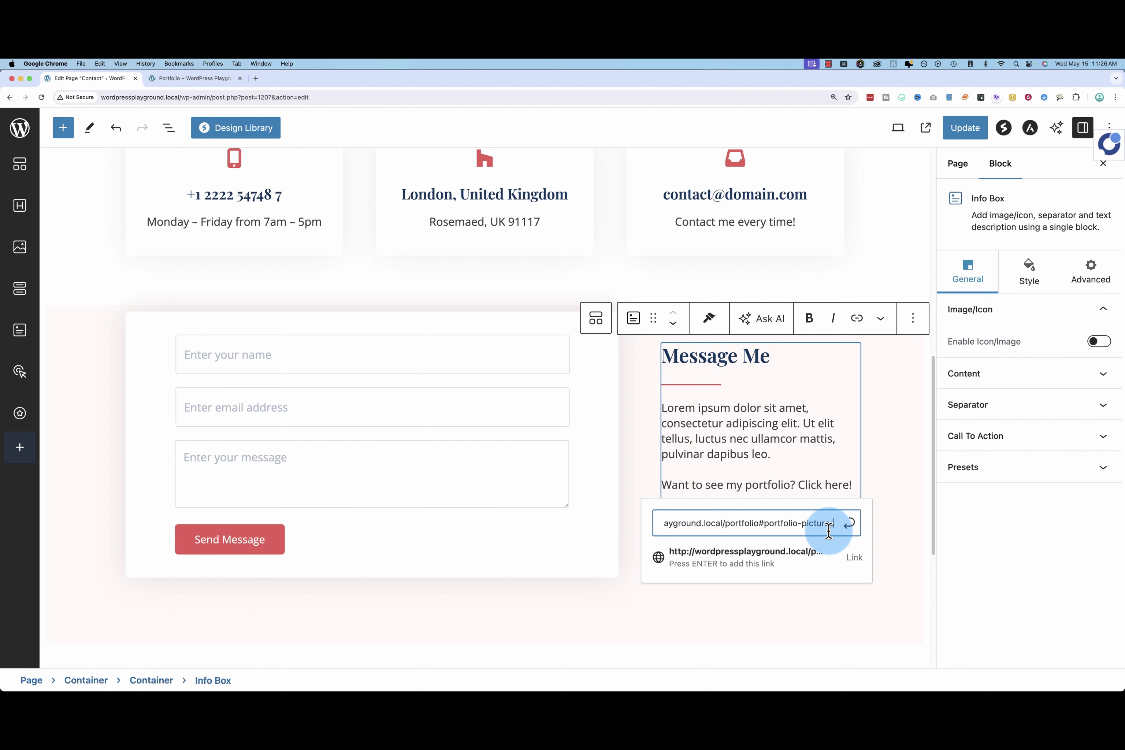
pyautogui.click(850, 527)
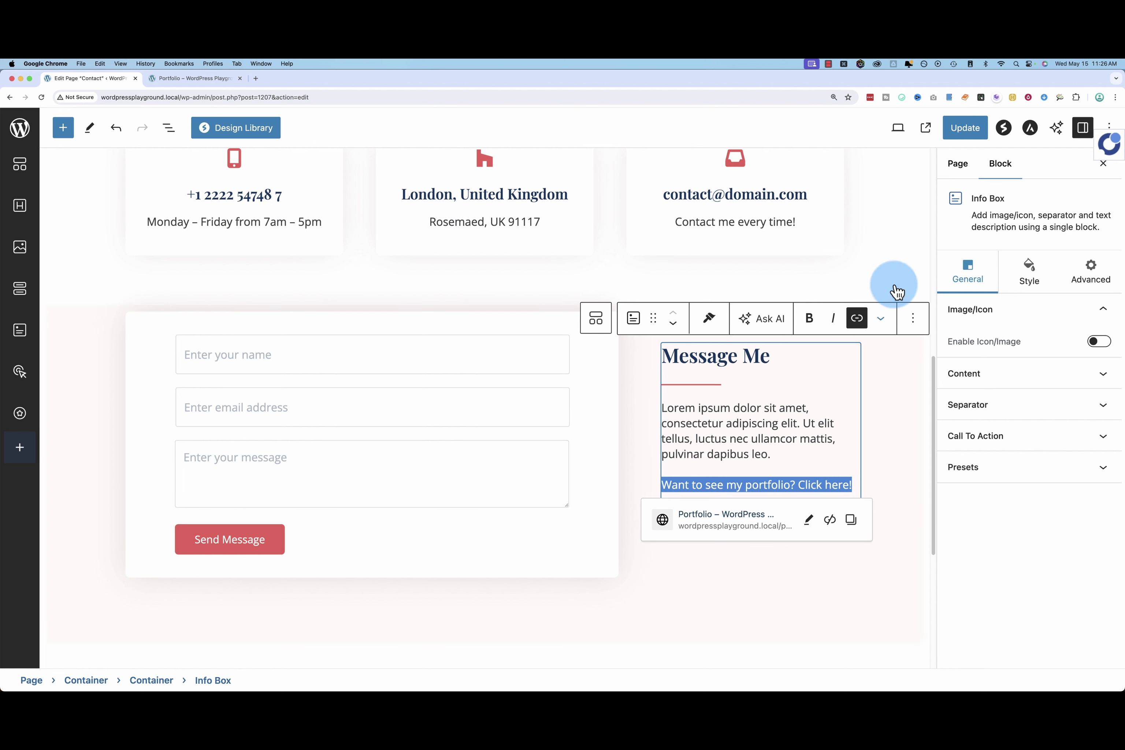
pyautogui.click(965, 127)
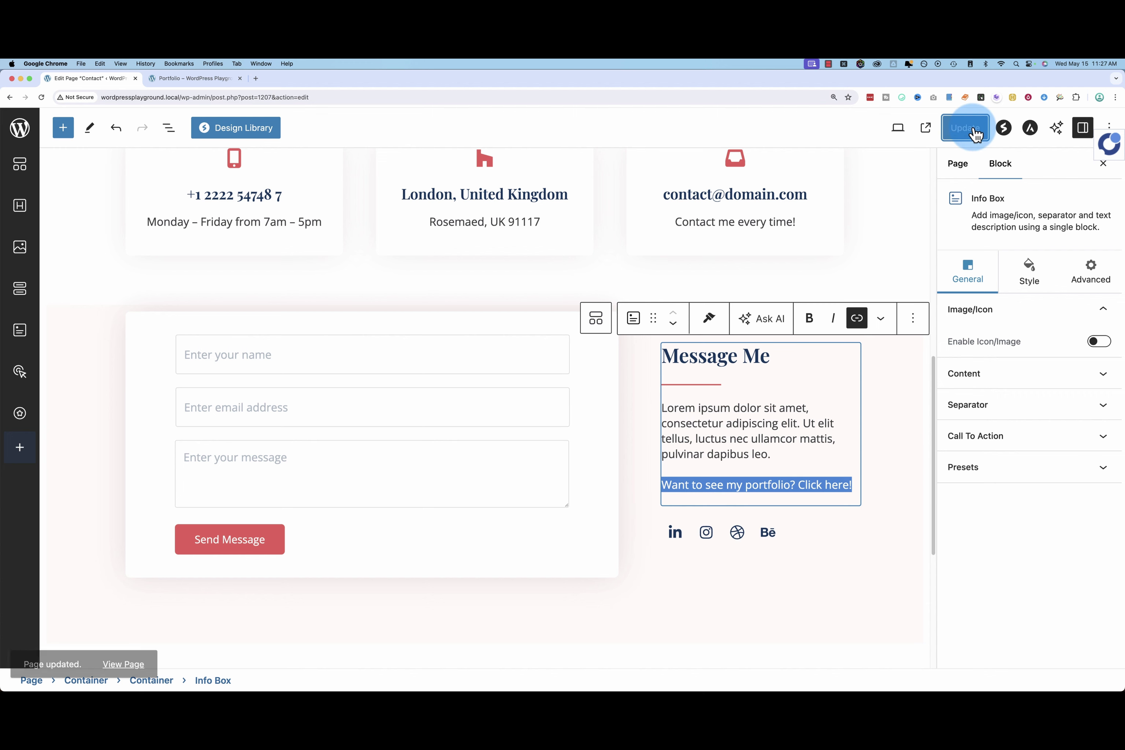
# Step: Go to the live Contact page and scroll to the form with the new portfolio link
pyautogui.click(194, 78)
pyautogui.click(645, 167)
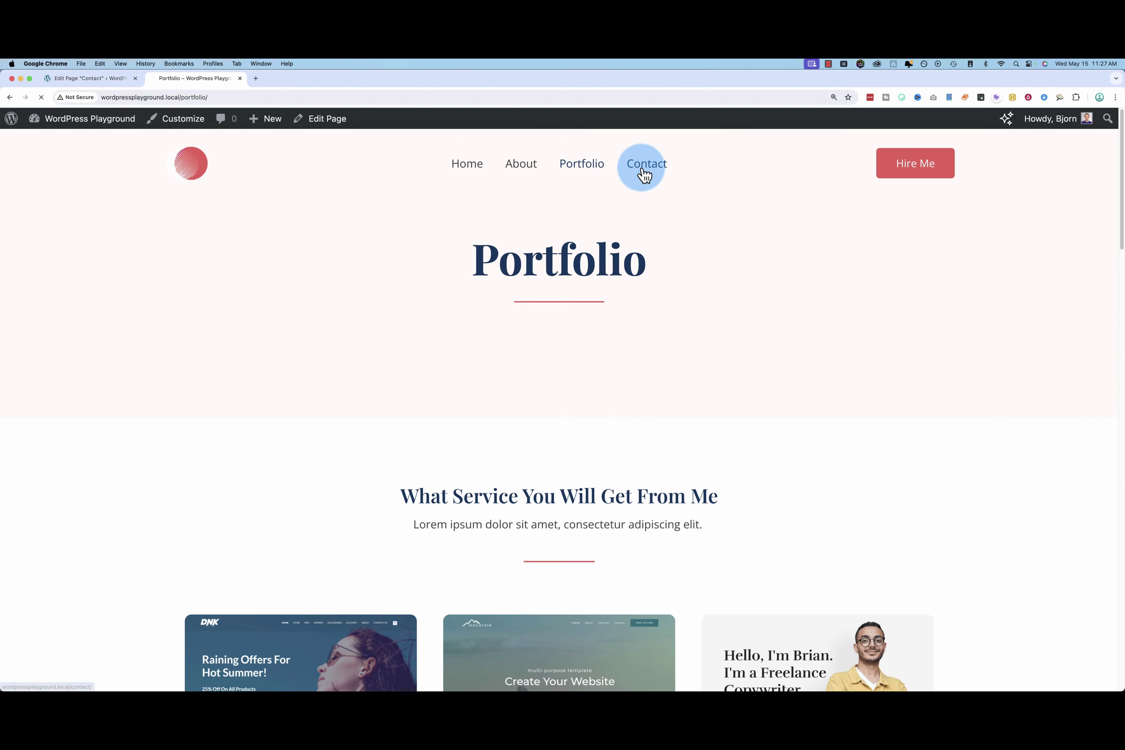
pyautogui.scroll(-5, 672, 472)
pyautogui.scroll(-3, 673, 467)
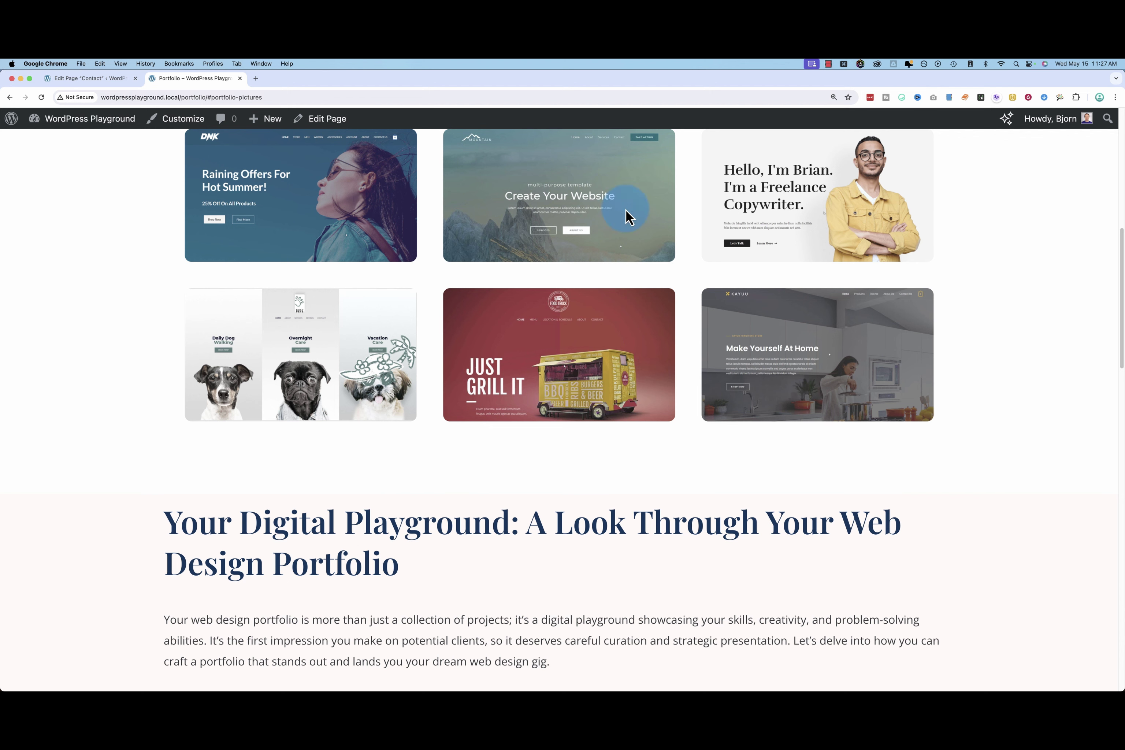
pyautogui.scroll(3, 330, 389)
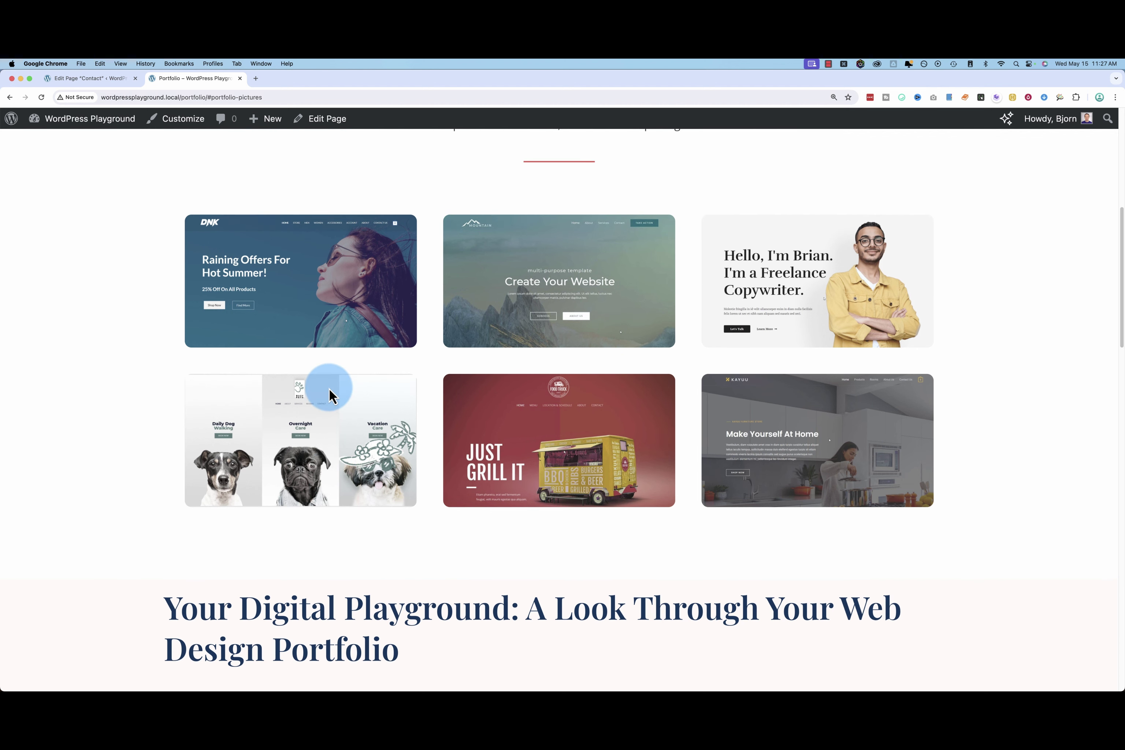
pyautogui.scroll(3, 327, 390)
pyautogui.scroll(-4, 328, 392)
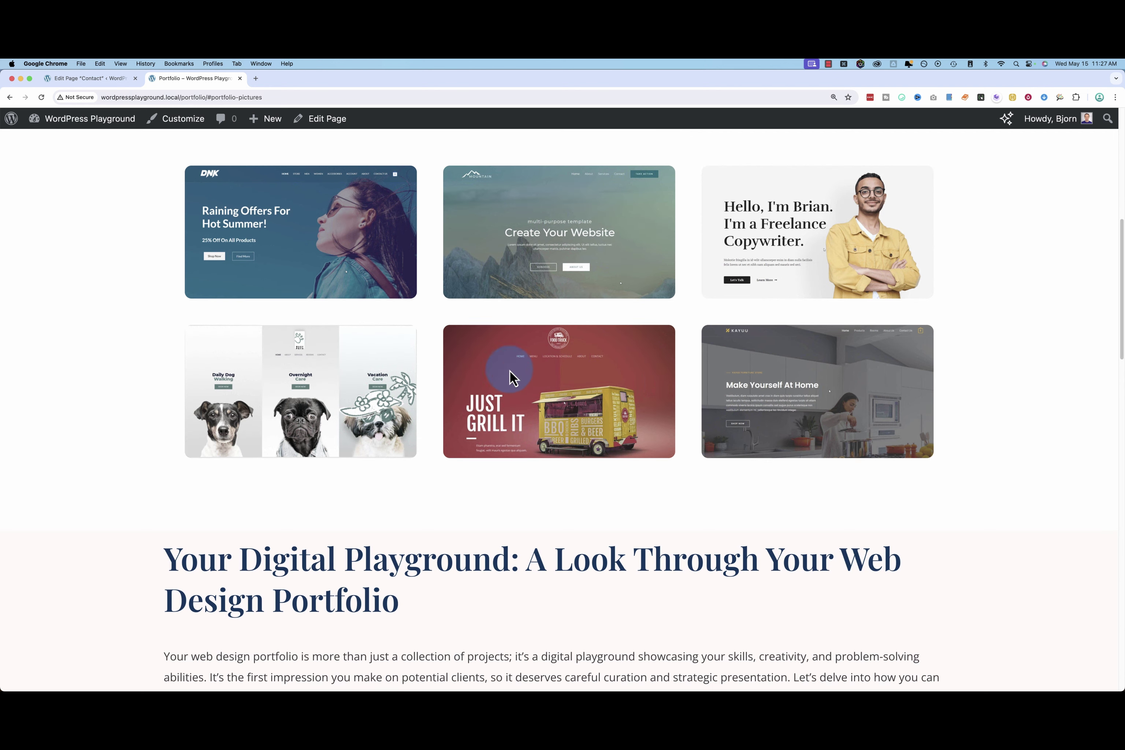